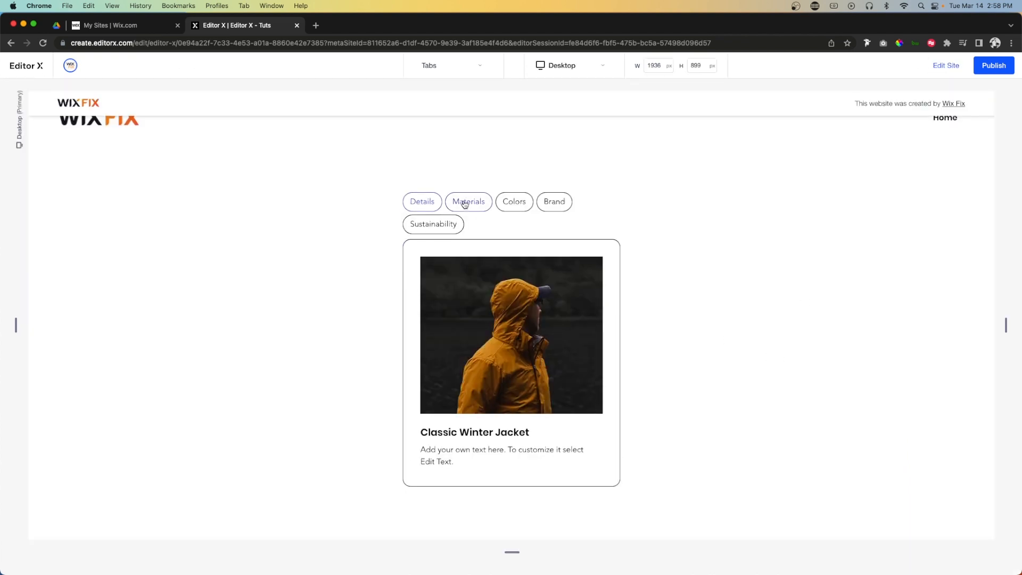
Preview the contents of the Details, Materials, Colors, Brand and Sustainability tabs by switching through them
{"action": "left_click", "coordinate": [462, 202]}
{"action": "left_click", "coordinate": [509, 240]}
{"action": "left_click", "coordinate": [556, 264]}
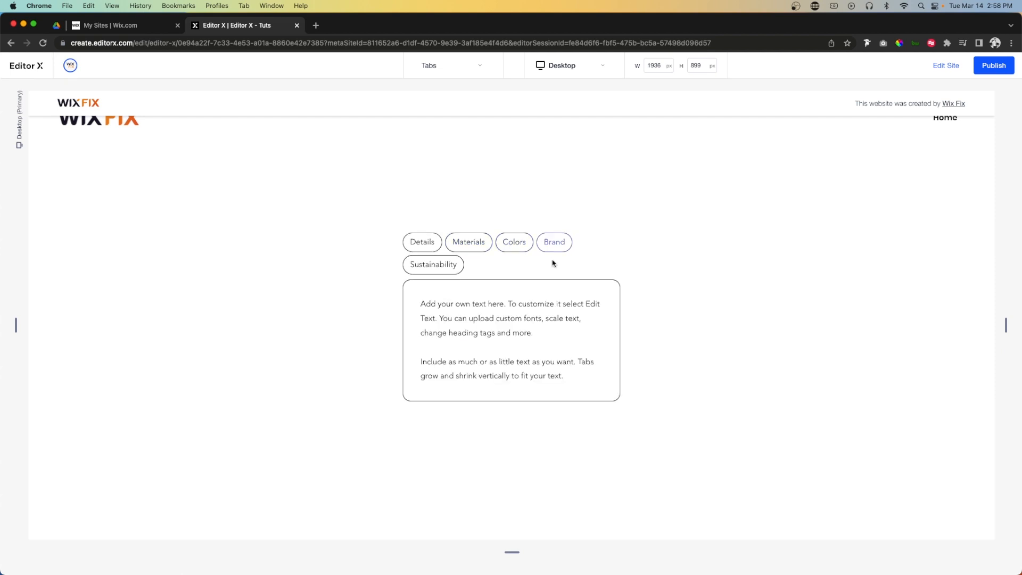
{"action": "left_click", "coordinate": [420, 267]}
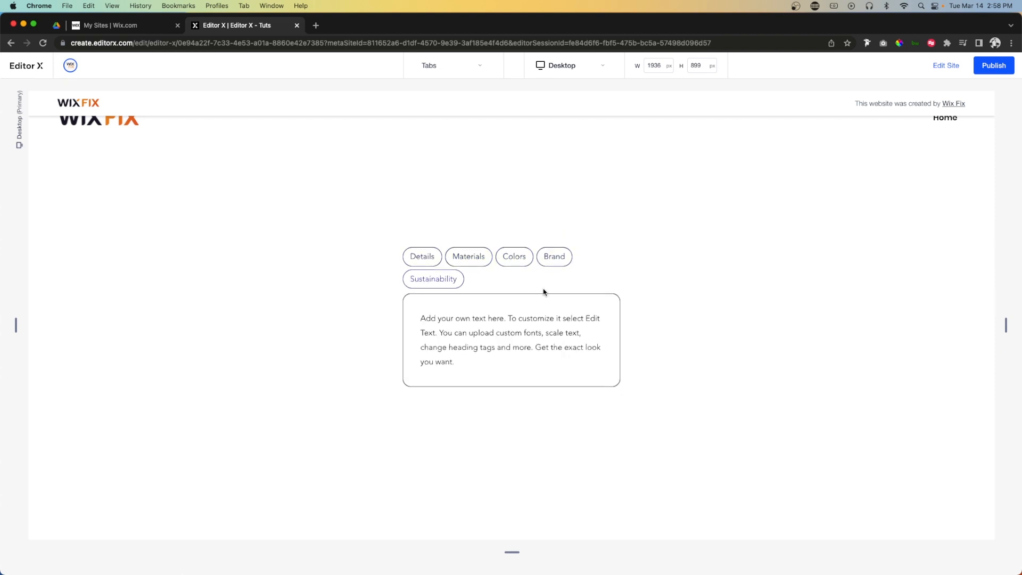
{"action": "left_click", "coordinate": [424, 257]}
{"action": "left_click", "coordinate": [466, 203]}
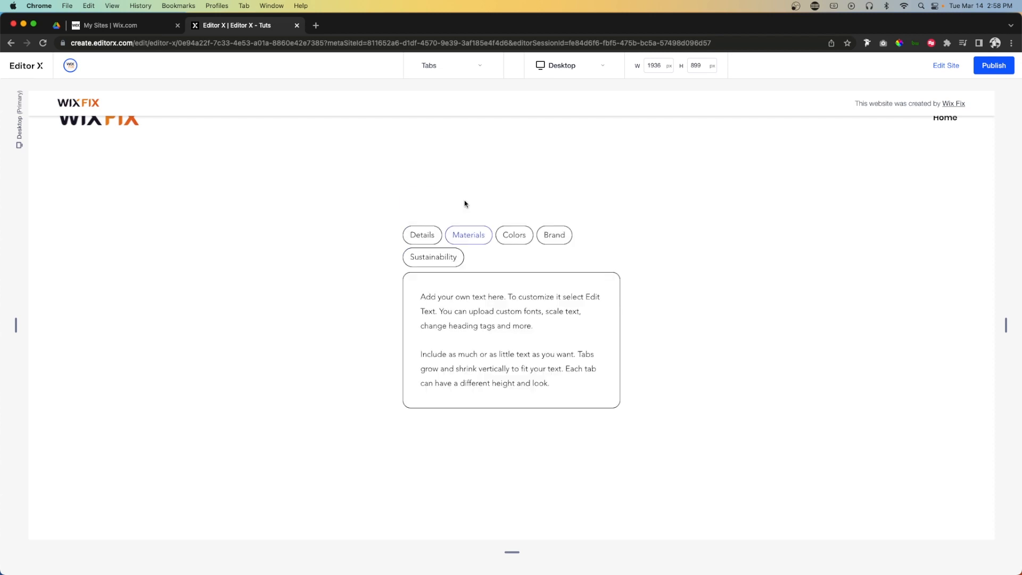
{"action": "left_click", "coordinate": [514, 232]}
{"action": "left_click", "coordinate": [554, 264]}
{"action": "left_click", "coordinate": [430, 268]}
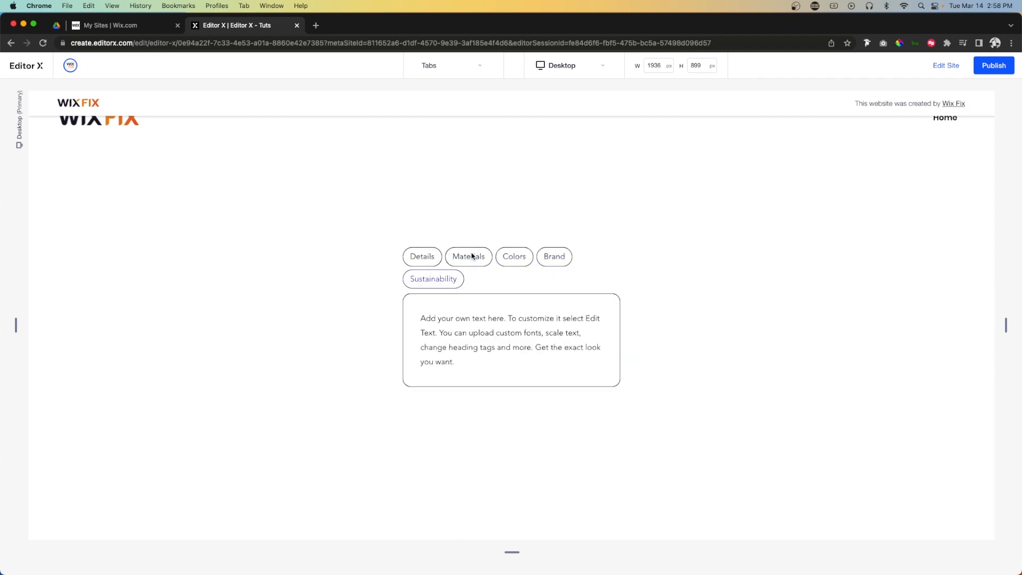
Return from the preview to editing and set the width of the Tabs element to 80%
{"action": "left_click", "coordinate": [942, 66]}
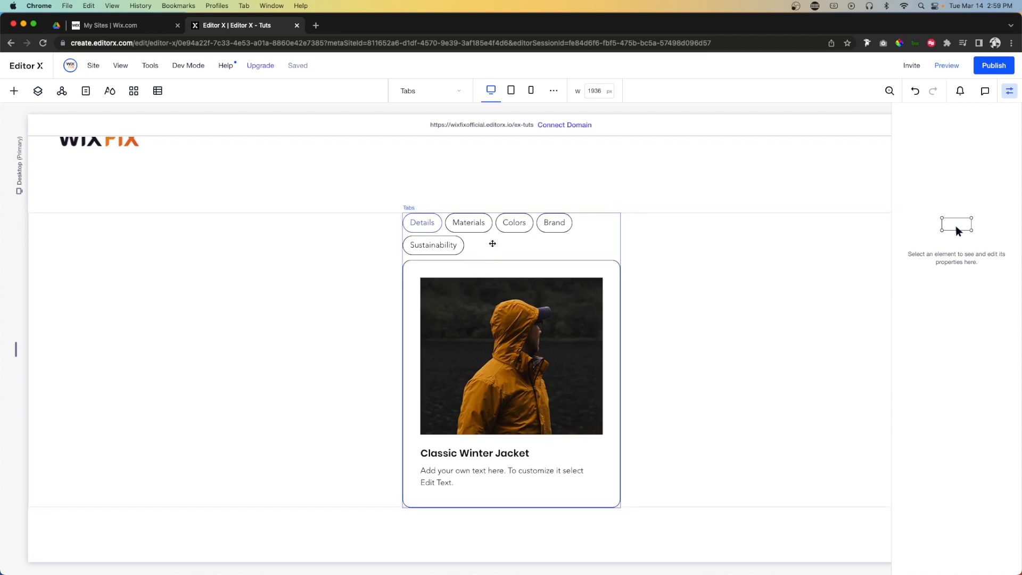
{"action": "left_click", "coordinate": [492, 243]}
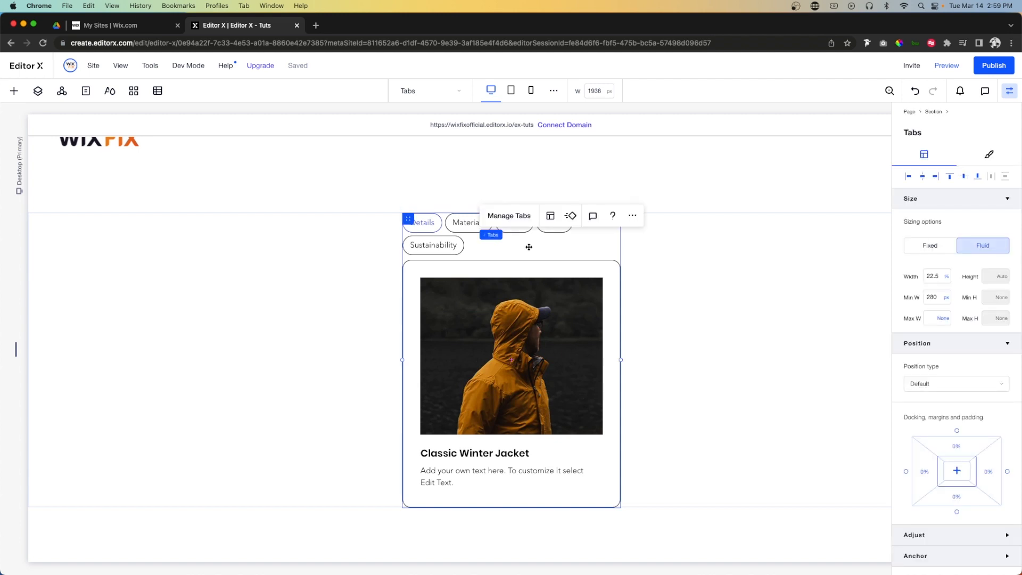
{"action": "left_click", "coordinate": [938, 276]}
{"action": "type", "text": "80"}
{"action": "key", "text": "Return"}
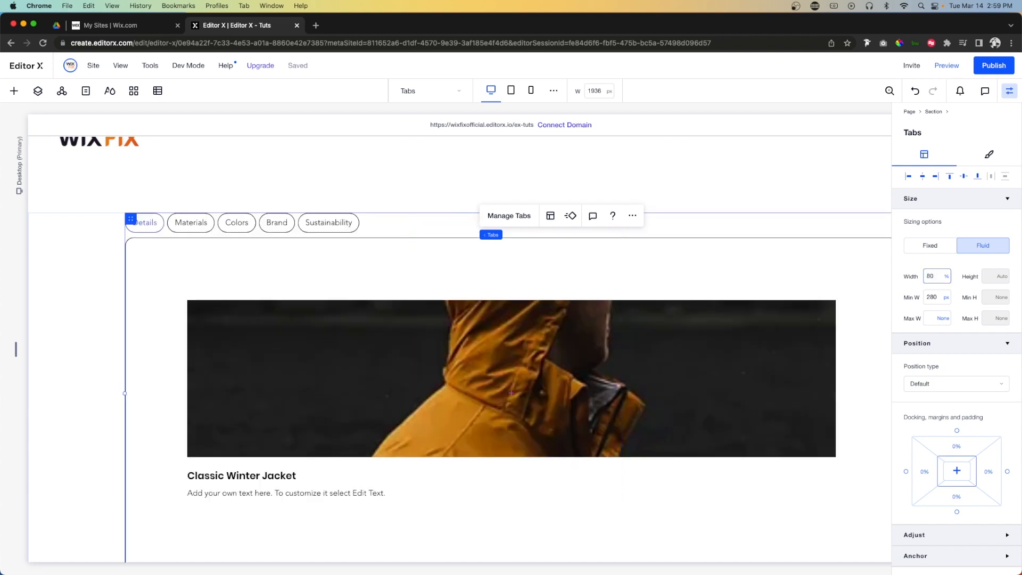
Try the Fit to width layout and the centre and right tab alignments, returning to the Default layout with left-aligned tabs
{"action": "left_click", "coordinate": [551, 216]}
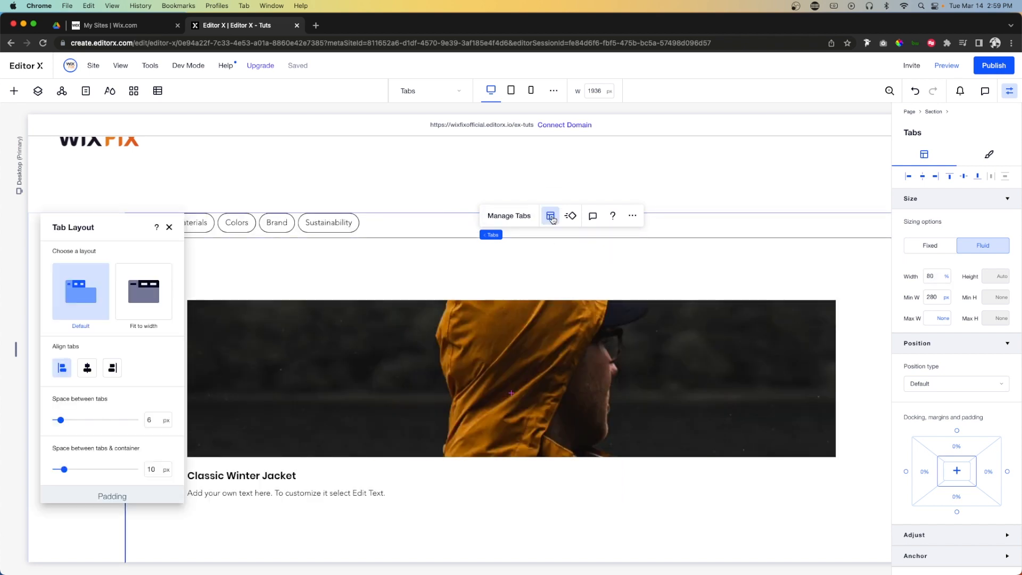
{"action": "left_click", "coordinate": [143, 299]}
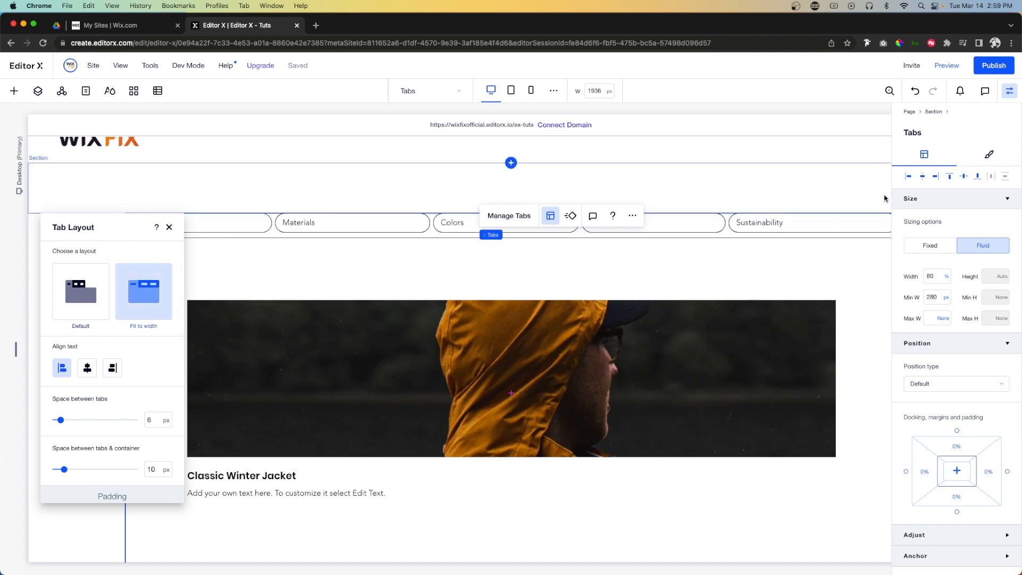
{"action": "left_click", "coordinate": [89, 285]}
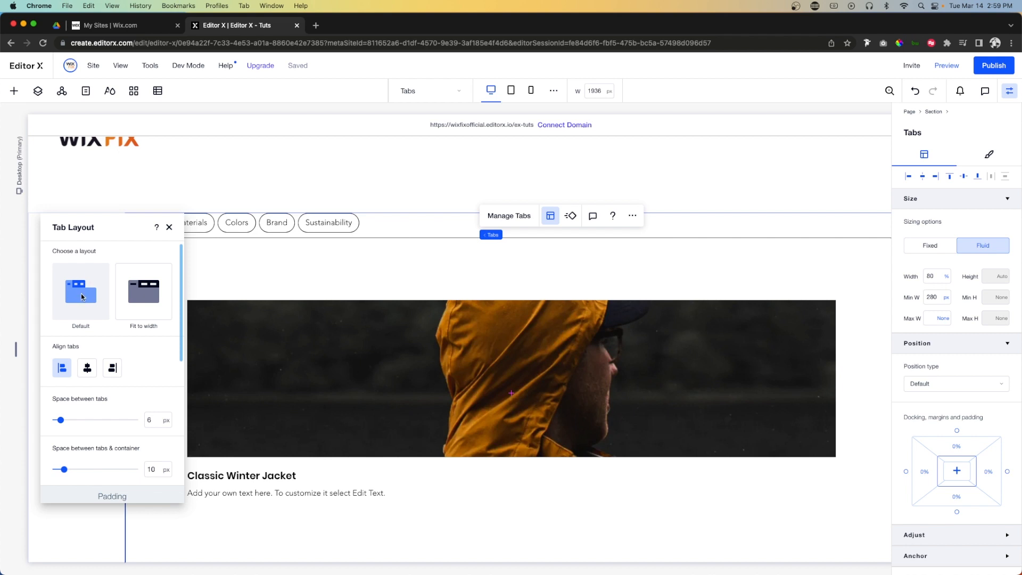
{"action": "left_click", "coordinate": [87, 367]}
{"action": "left_click", "coordinate": [113, 368]}
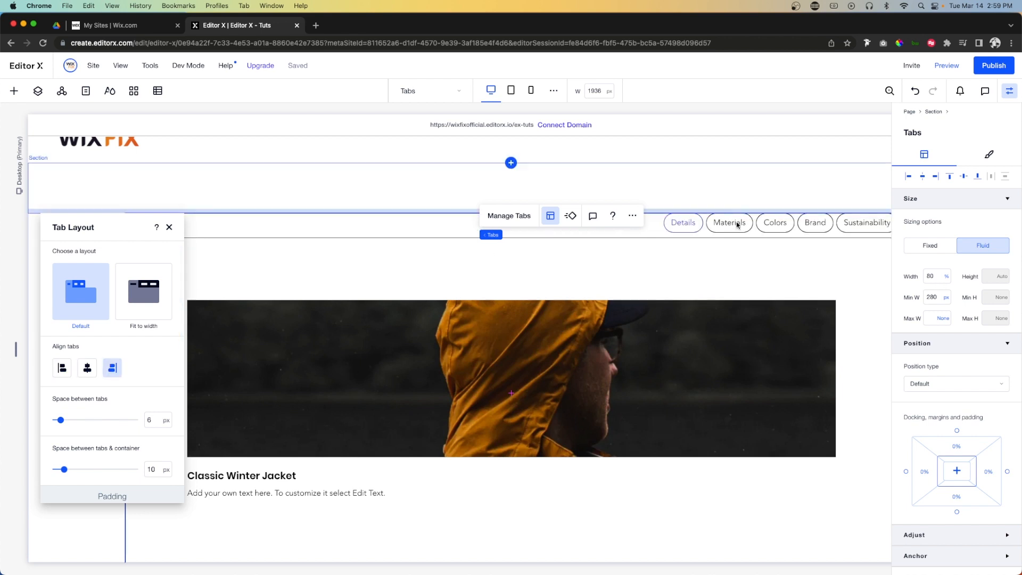
{"action": "left_click", "coordinate": [61, 370]}
Set the space between tabs to 15 px and the space between tabs and container to 30 px
{"action": "scroll", "coordinate": [75, 403], "scroll_direction": "down", "scroll_amount": 1}
{"action": "left_click_drag", "start_coordinate": [62, 392], "coordinate": [72, 392]}
{"action": "left_click", "coordinate": [156, 393]}
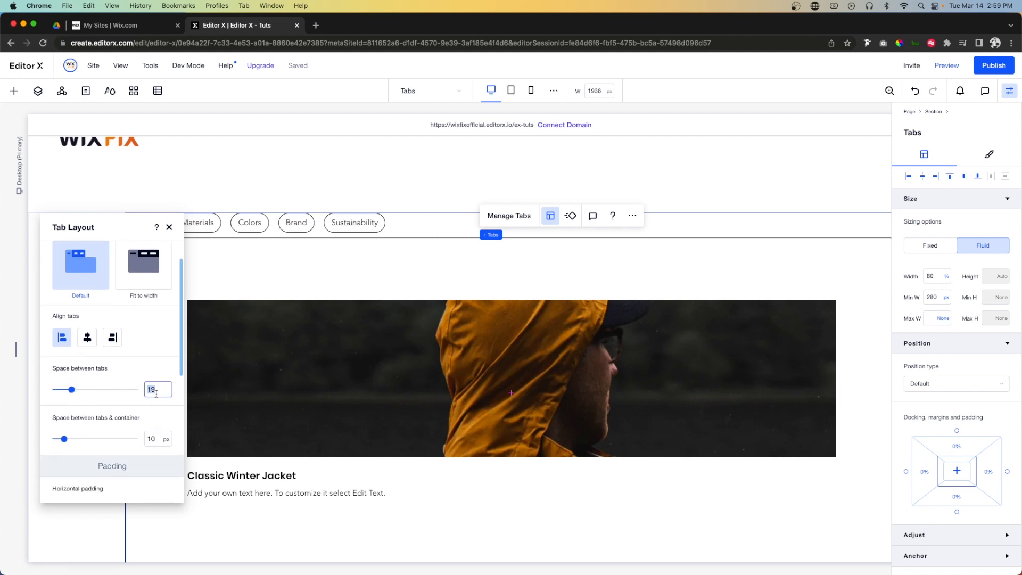
{"action": "type", "text": "1"}
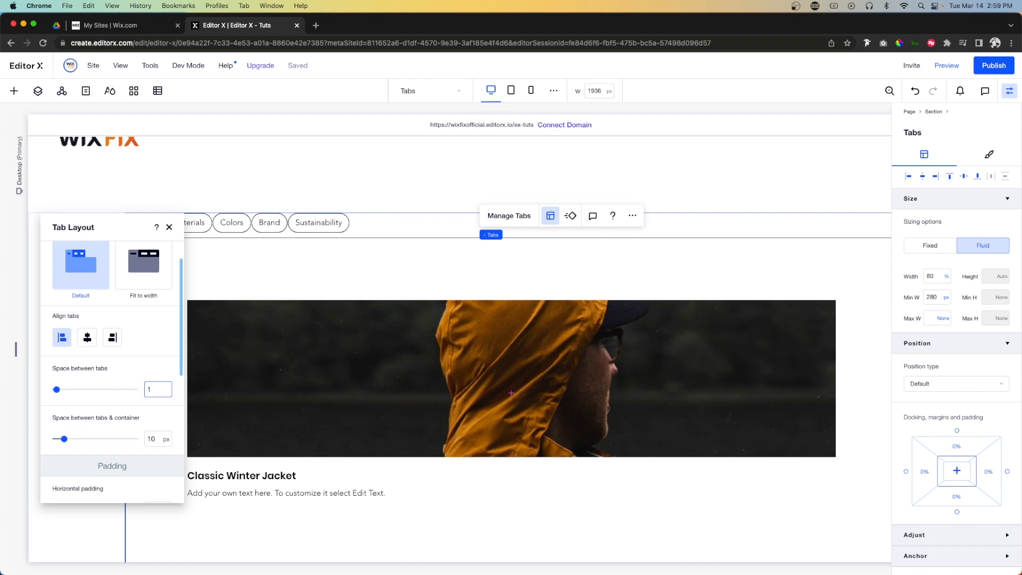
{"action": "type", "text": "5"}
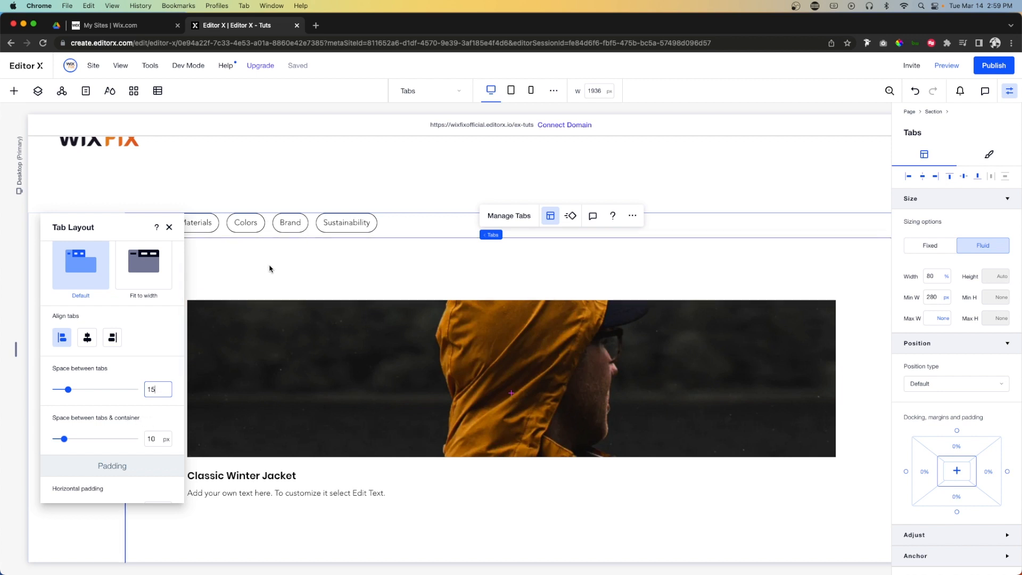
{"action": "left_click", "coordinate": [157, 439]}
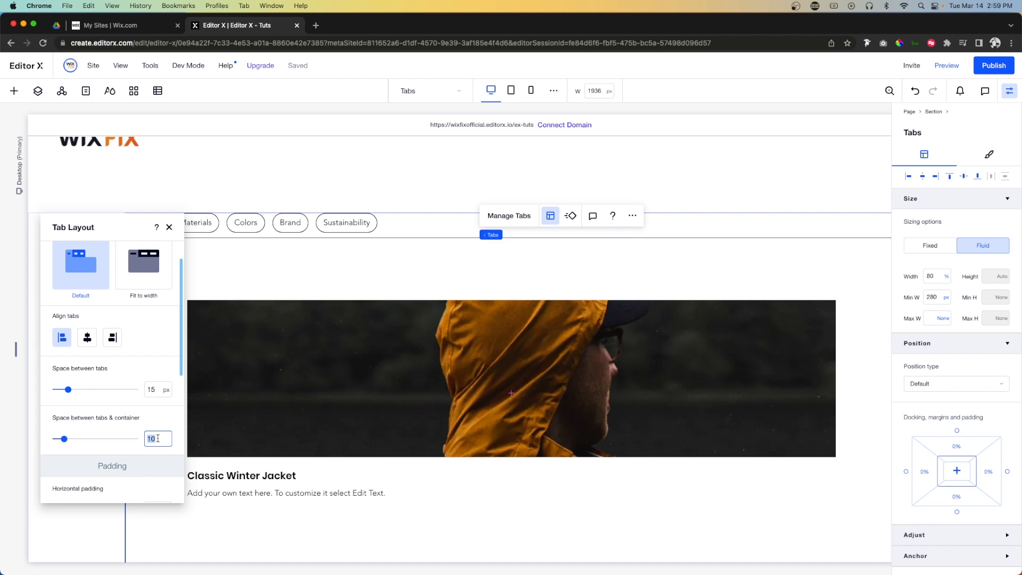
{"action": "type", "text": "30"}
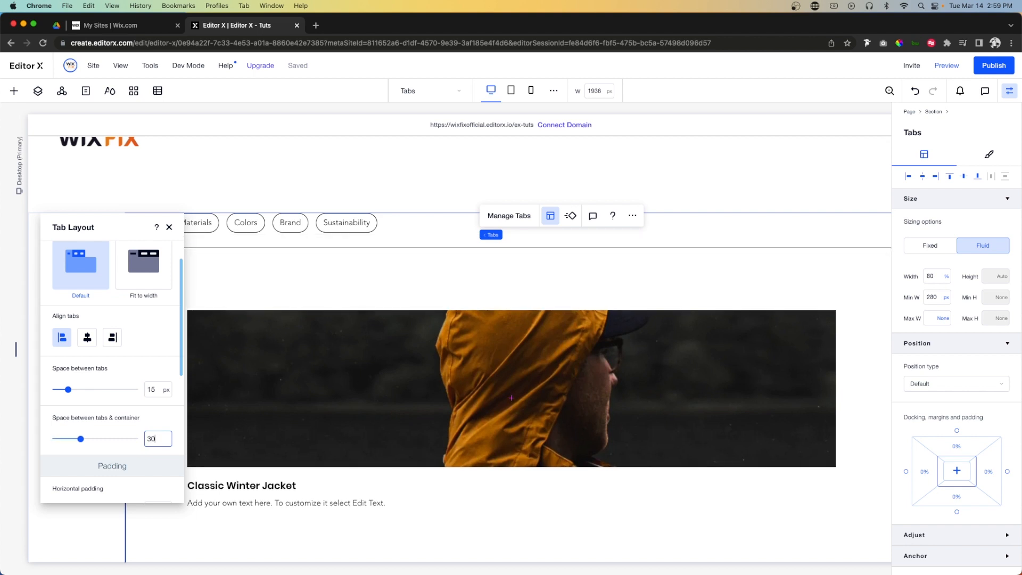
Try larger padding on the tabs, settling on 16 px horizontal and 6 px vertical padding
{"action": "scroll", "coordinate": [101, 448], "scroll_direction": "down", "scroll_amount": 5}
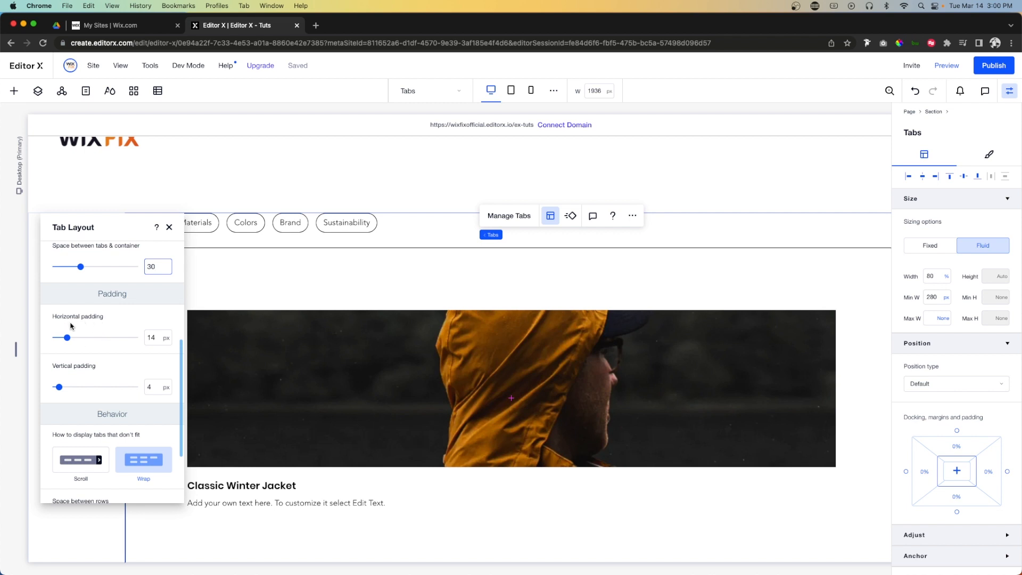
{"action": "left_click_drag", "start_coordinate": [67, 339], "coordinate": [102, 339]}
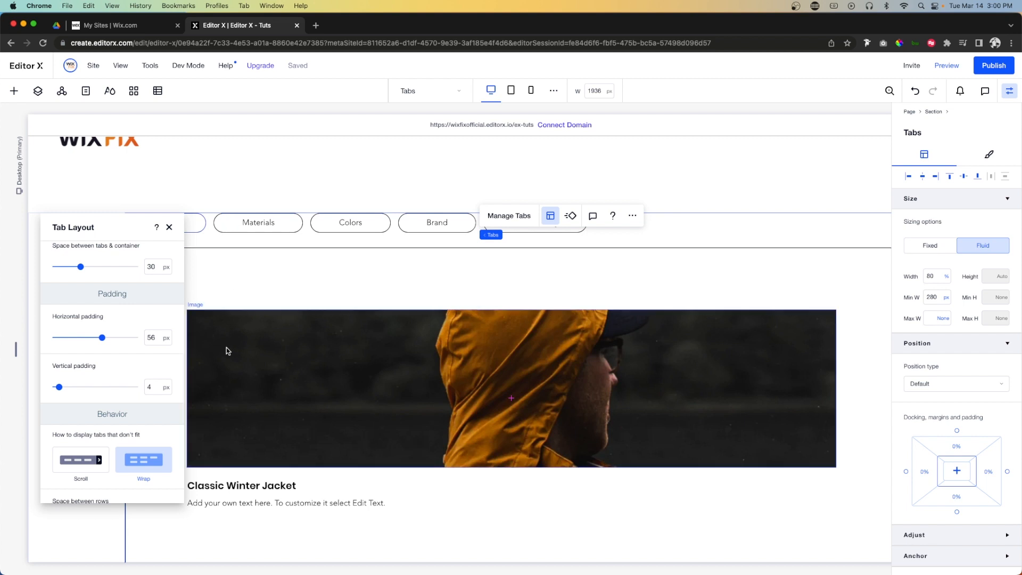
{"action": "left_click_drag", "start_coordinate": [61, 388], "coordinate": [76, 391]}
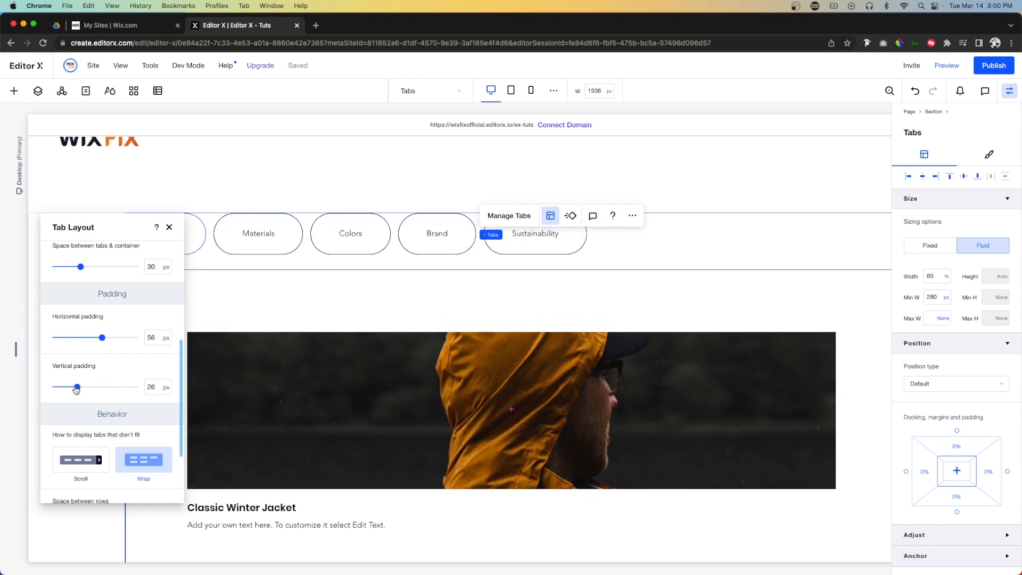
{"action": "left_click_drag", "start_coordinate": [102, 338], "coordinate": [68, 338]}
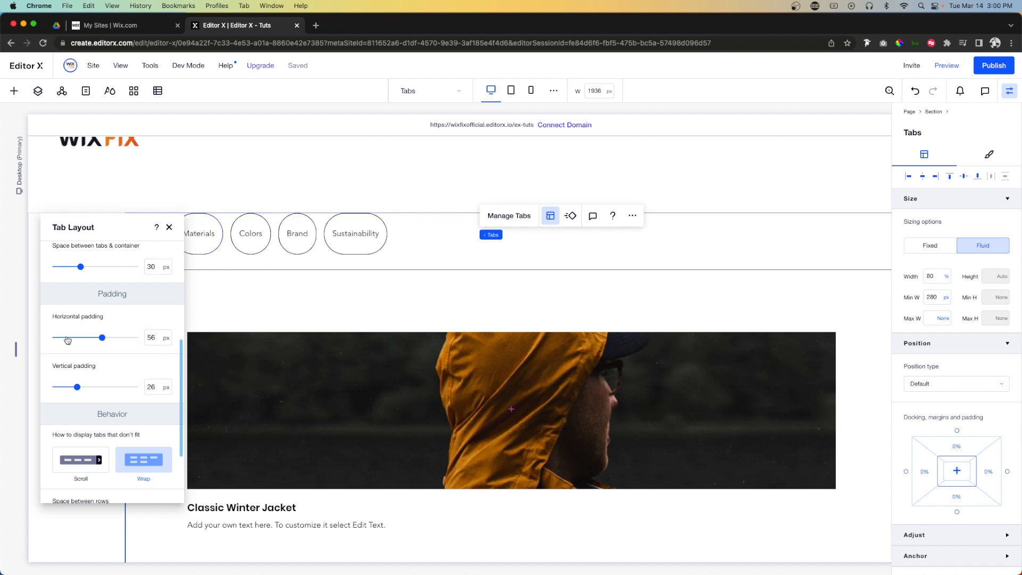
{"action": "left_click", "coordinate": [59, 390]}
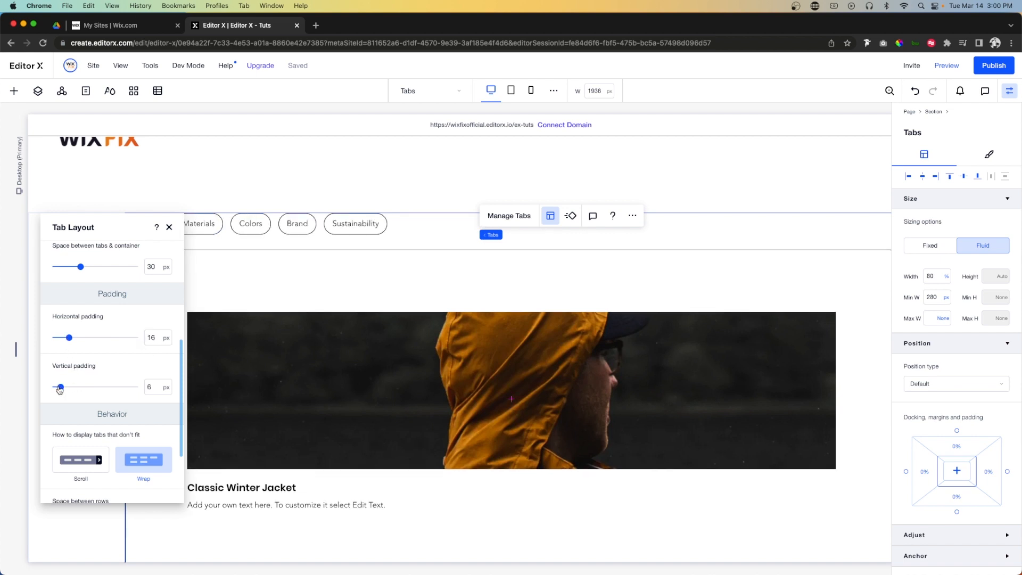
Review the behavior options, keep Wrap for tabs that don't fit, and close the tab layout settings
{"action": "scroll", "coordinate": [129, 373], "scroll_direction": "down", "scroll_amount": 3}
{"action": "left_click", "coordinate": [129, 372]}
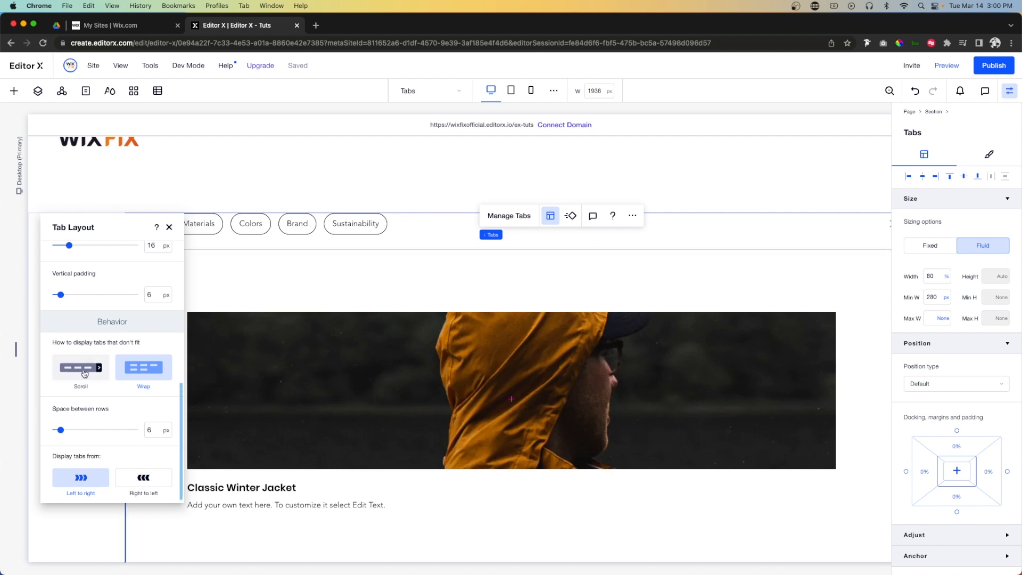
{"action": "scroll", "coordinate": [83, 372], "scroll_direction": "up", "scroll_amount": 2}
{"action": "scroll", "coordinate": [141, 421], "scroll_direction": "down", "scroll_amount": 2}
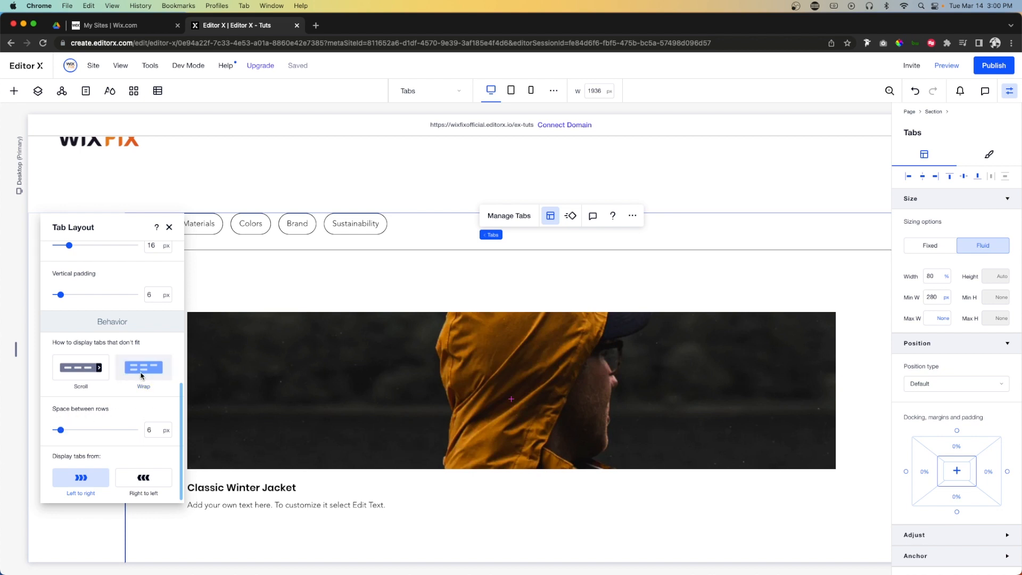
{"action": "left_click", "coordinate": [170, 227]}
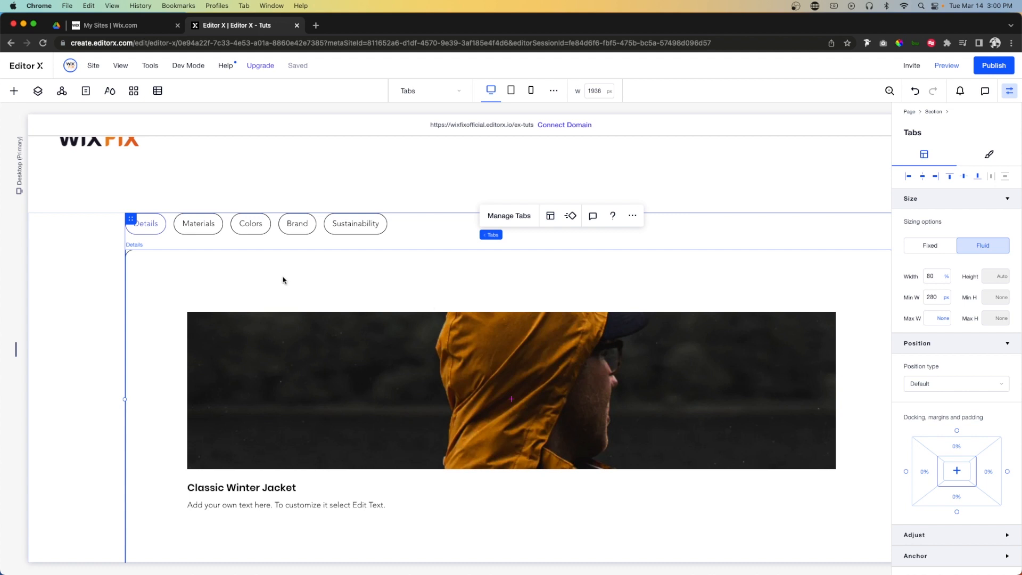
Make Materials the default tab, restore Details as the default, and close the tab management list
{"action": "left_click", "coordinate": [502, 218]}
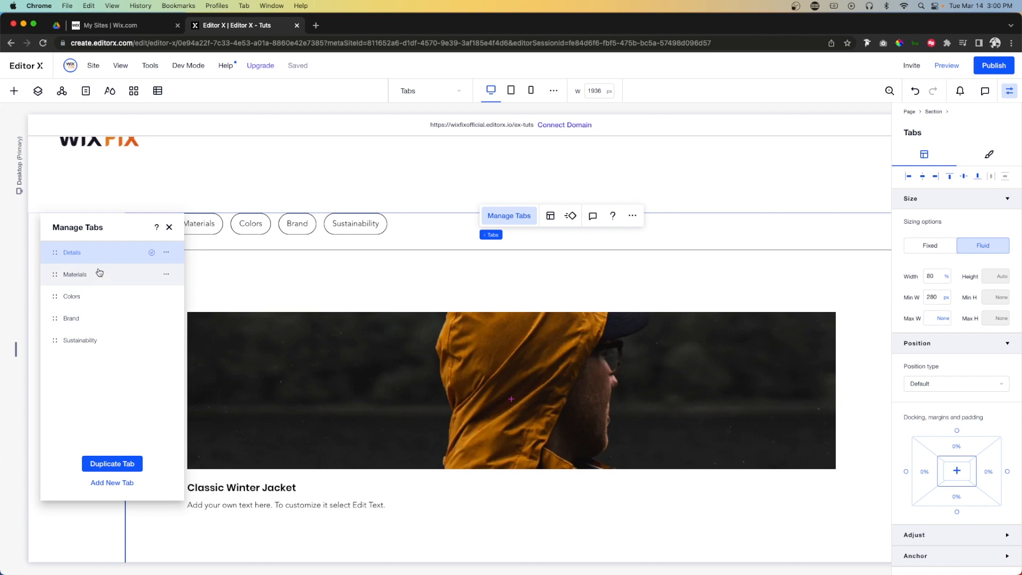
{"action": "left_click", "coordinate": [166, 274]}
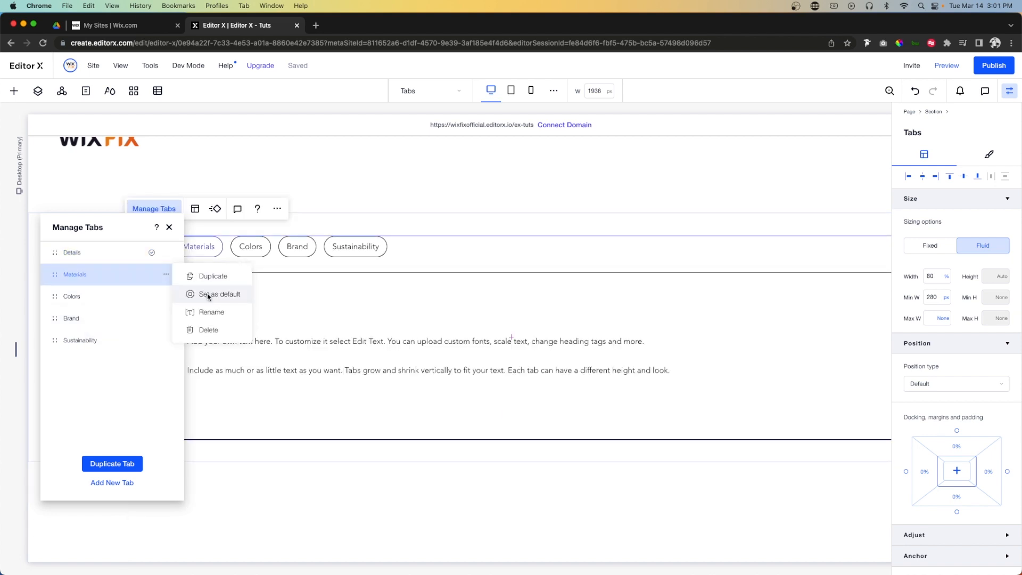
{"action": "left_click", "coordinate": [208, 295]}
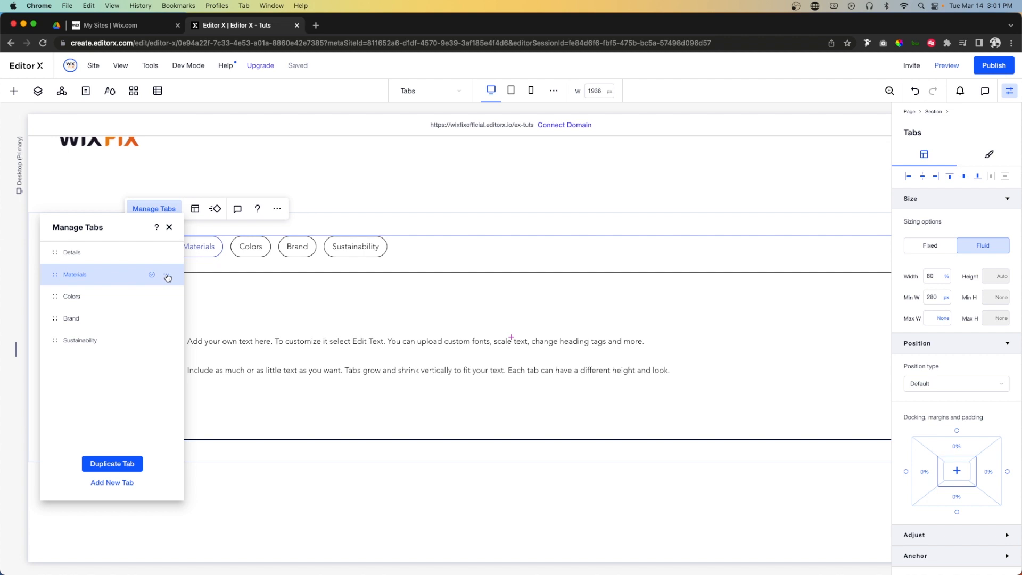
{"action": "left_click", "coordinate": [166, 253]}
{"action": "left_click", "coordinate": [204, 273]}
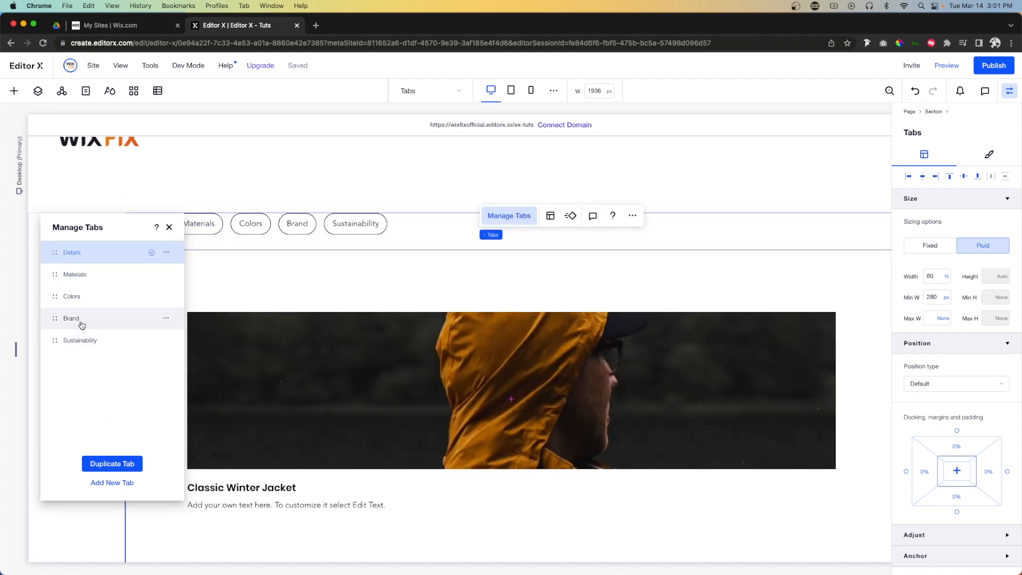
{"action": "left_click", "coordinate": [379, 242]}
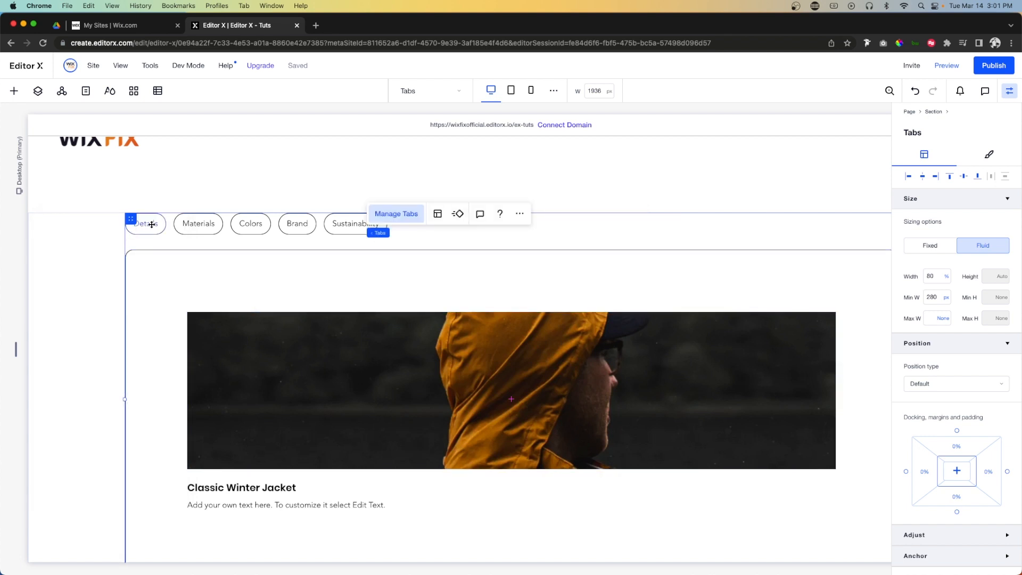
Set the Details tab container's padding to 3% and link it so it applies to all four sides
{"action": "scroll", "coordinate": [422, 406], "scroll_direction": "down", "scroll_amount": 2}
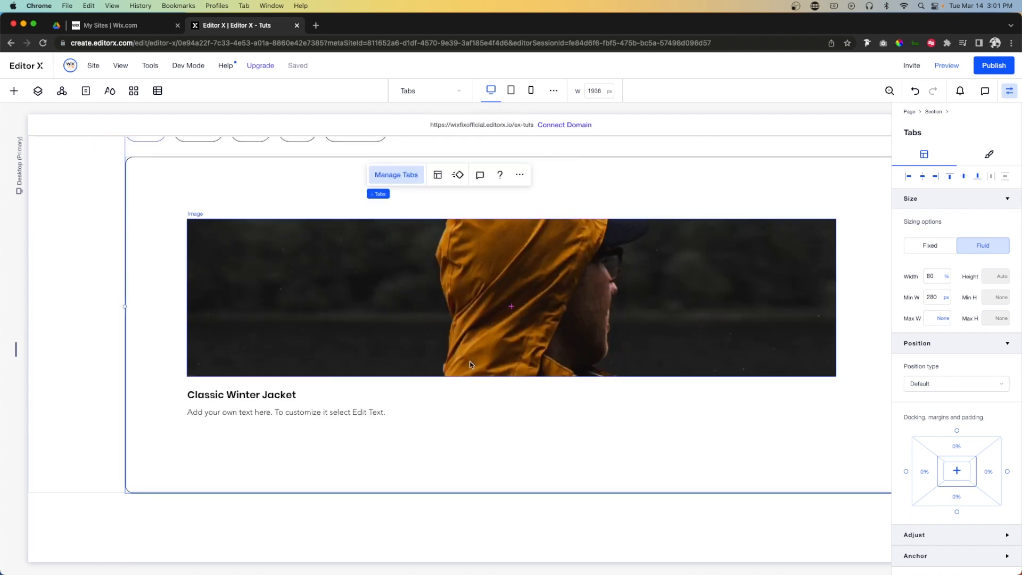
{"action": "left_click", "coordinate": [335, 380]}
{"action": "left_click", "coordinate": [157, 290]}
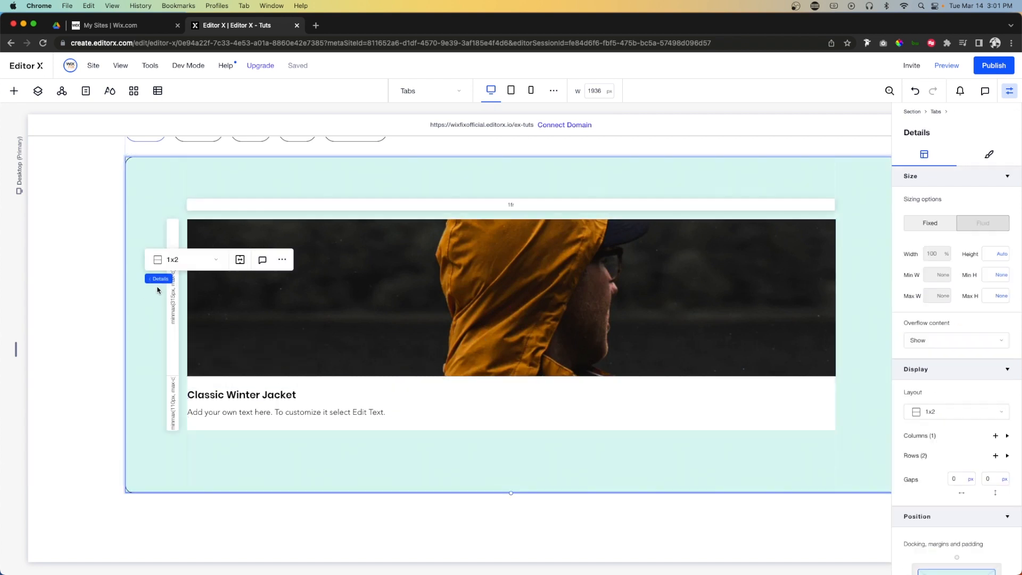
{"action": "scroll", "coordinate": [937, 358], "scroll_direction": "down", "scroll_amount": 2}
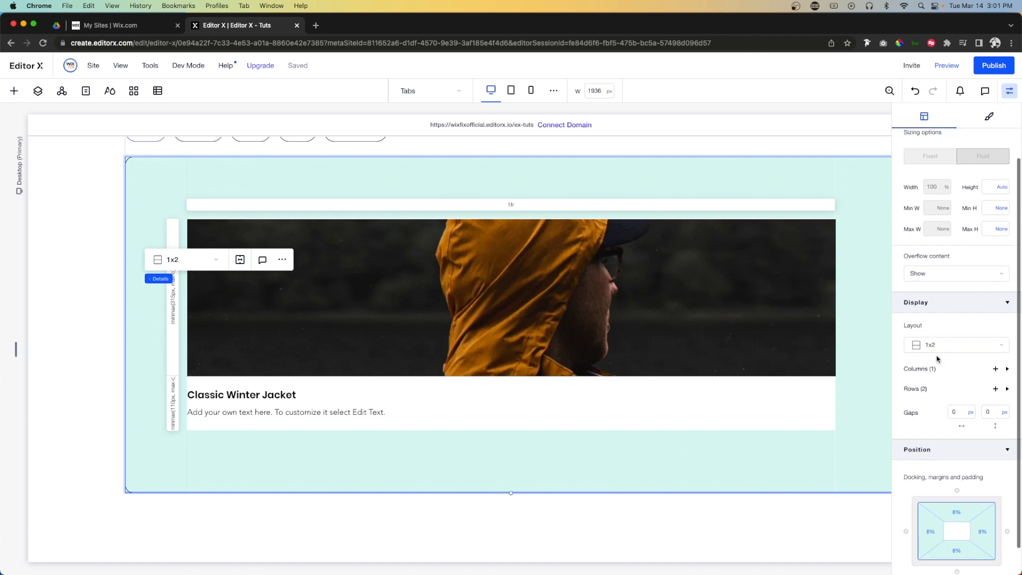
{"action": "left_click", "coordinate": [956, 503]}
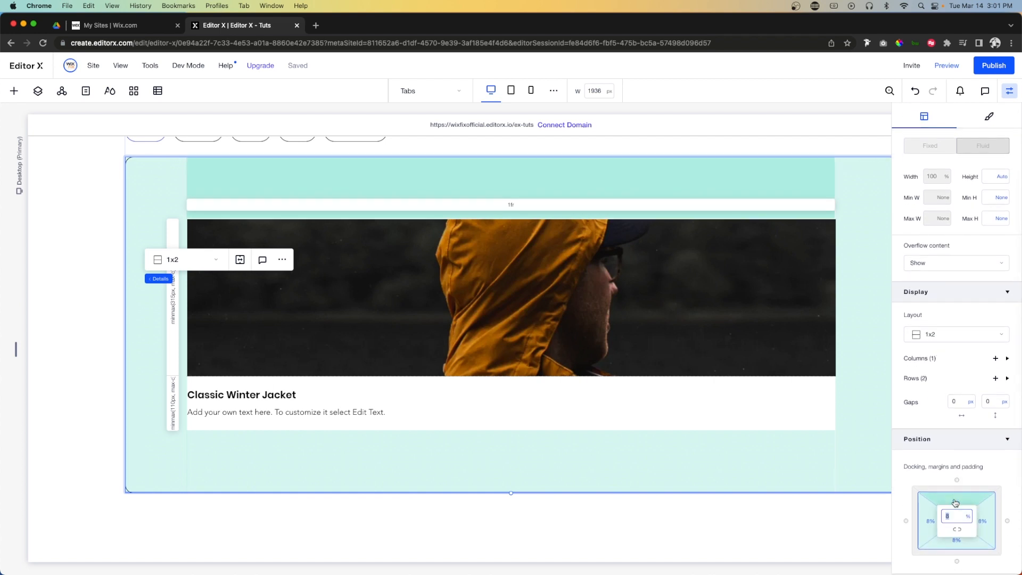
{"action": "key", "text": "Return"}
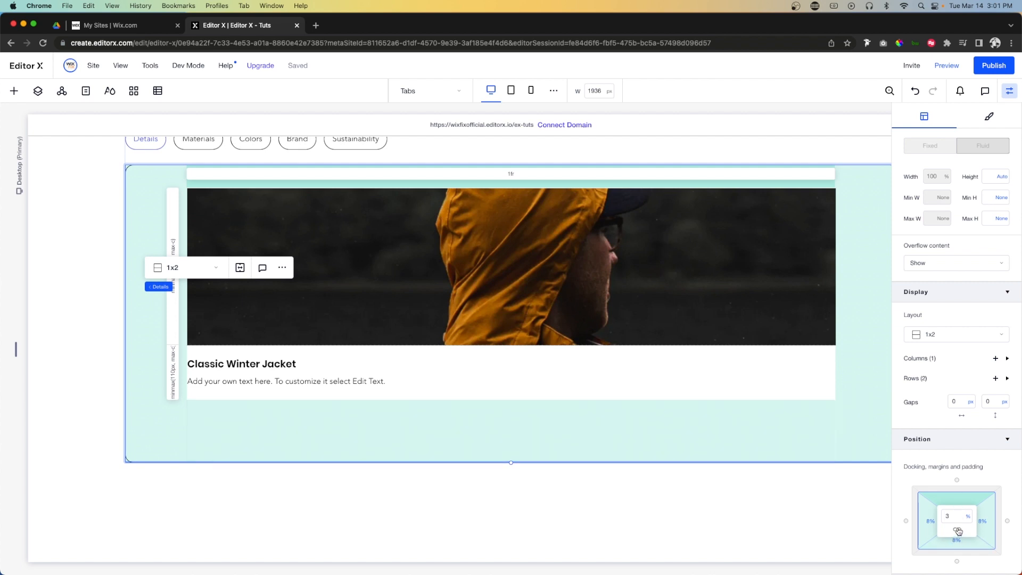
{"action": "left_click", "coordinate": [957, 532]}
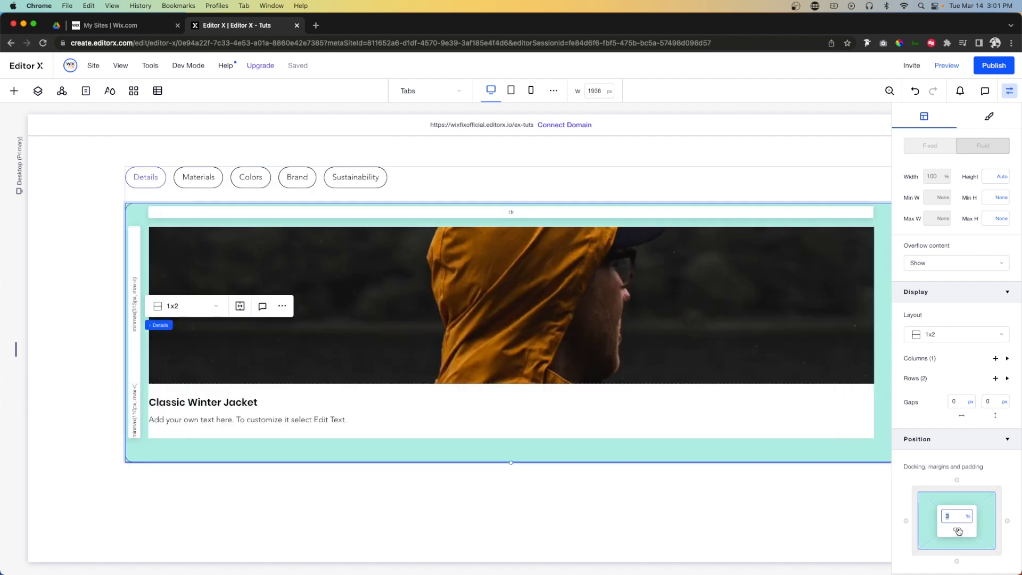
Set the minimum size of the Details container's second row to Min content
{"action": "left_click", "coordinate": [134, 410]}
{"action": "left_click", "coordinate": [929, 428]}
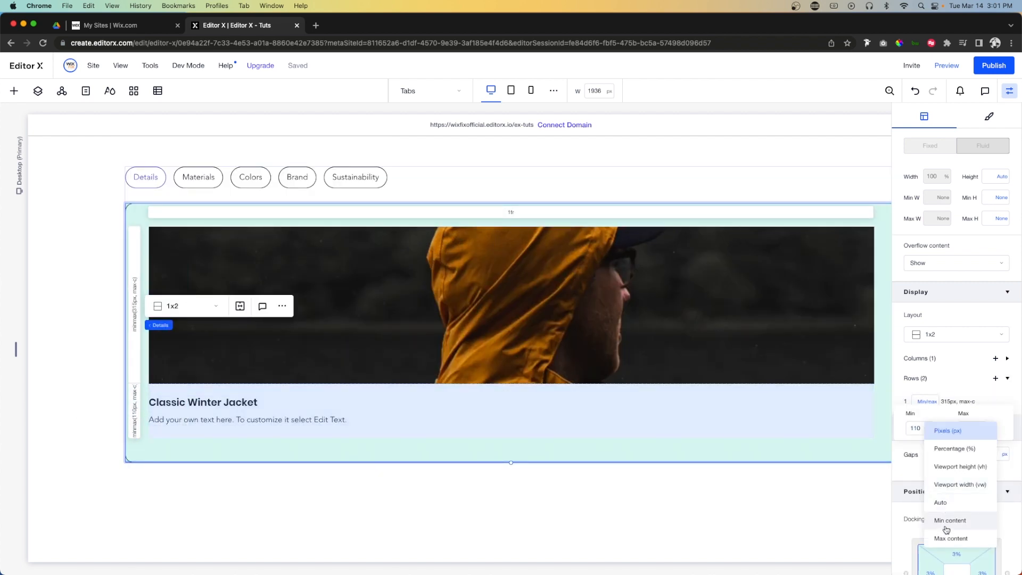
{"action": "left_click", "coordinate": [923, 522]}
Round all four corners of the jacket image with a 12 px radius
{"action": "left_click", "coordinate": [442, 328]}
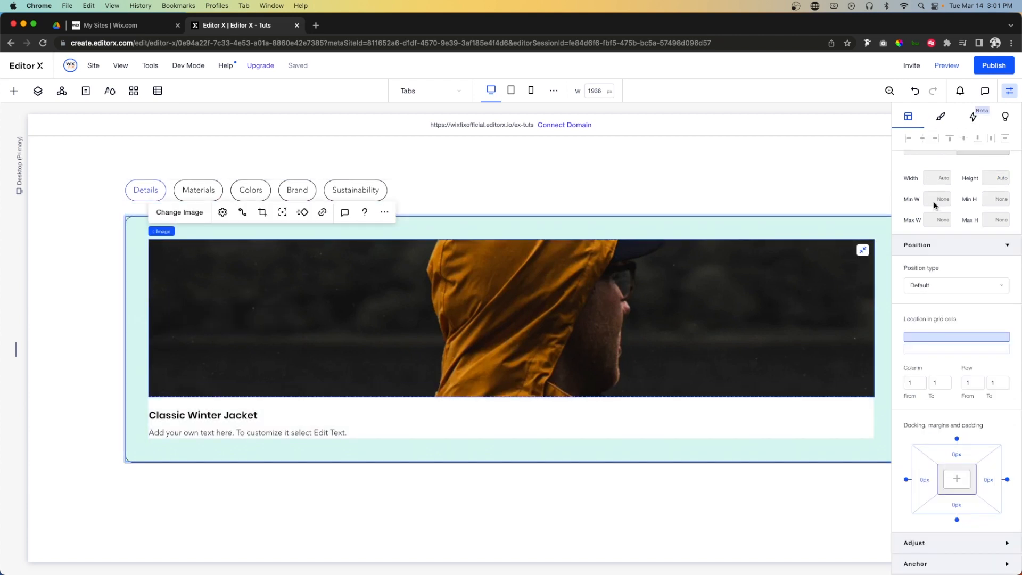
{"action": "left_click", "coordinate": [940, 119]}
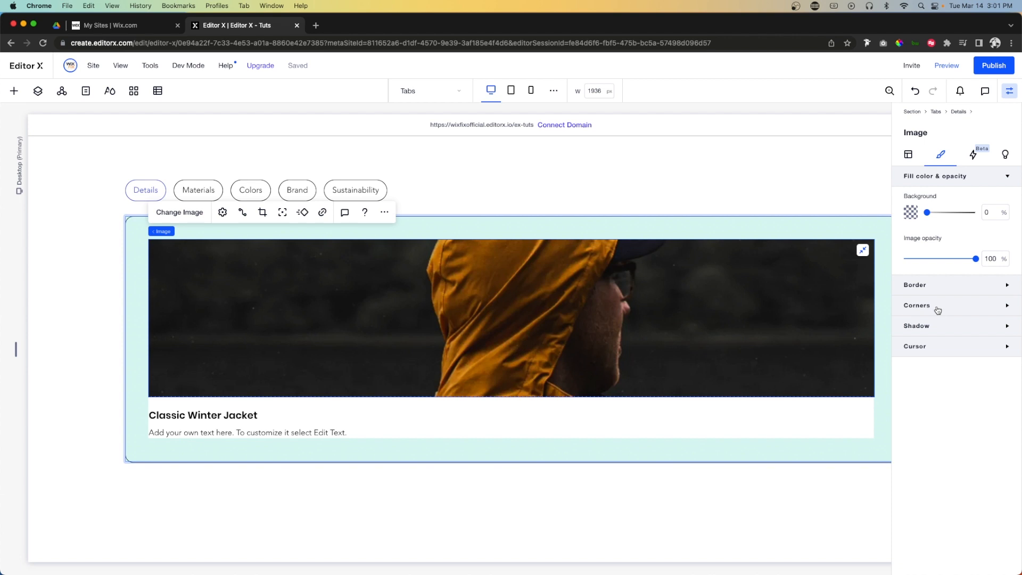
{"action": "left_click", "coordinate": [937, 310]}
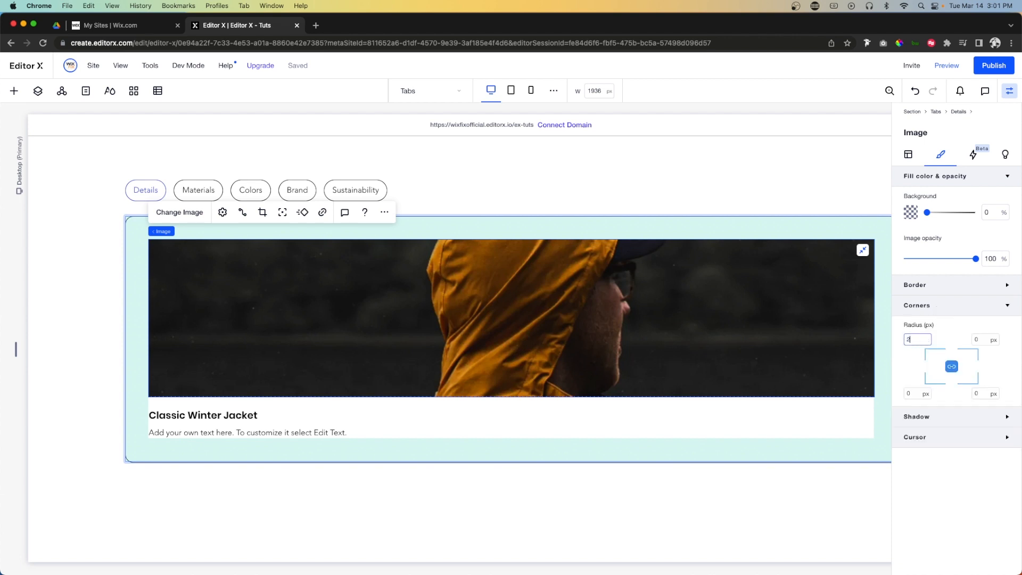
{"action": "type", "text": "10"}
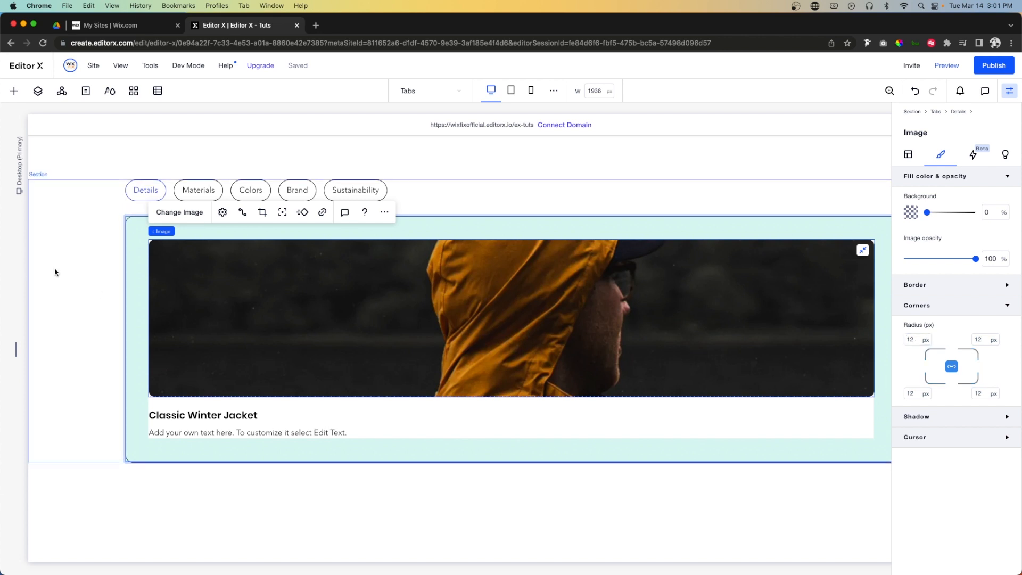
{"action": "left_click", "coordinate": [56, 272]}
Try a 1 px border on all sides of the Tabs element's menu container
{"action": "left_click", "coordinate": [426, 357]}
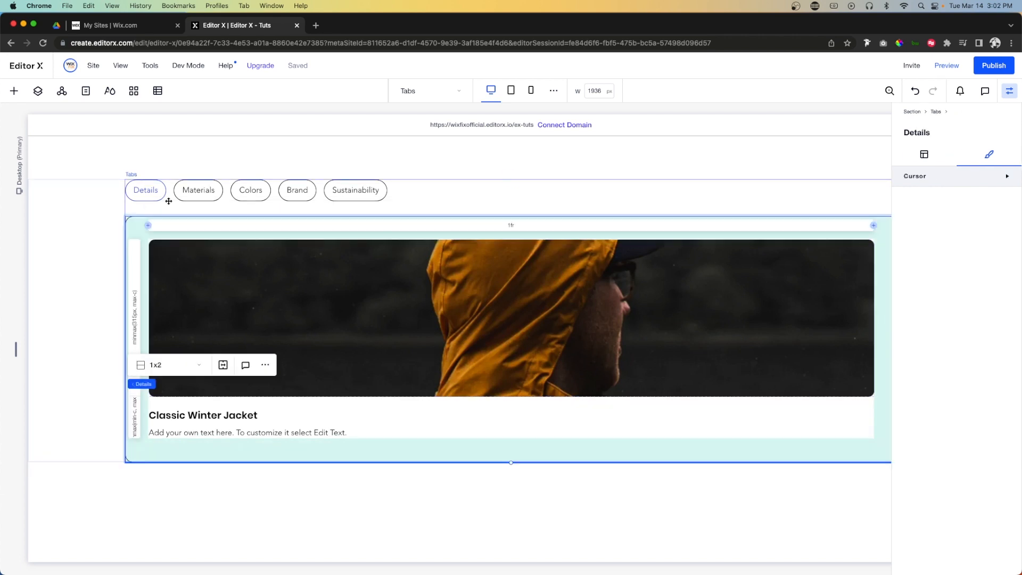
{"action": "left_click", "coordinate": [169, 200]}
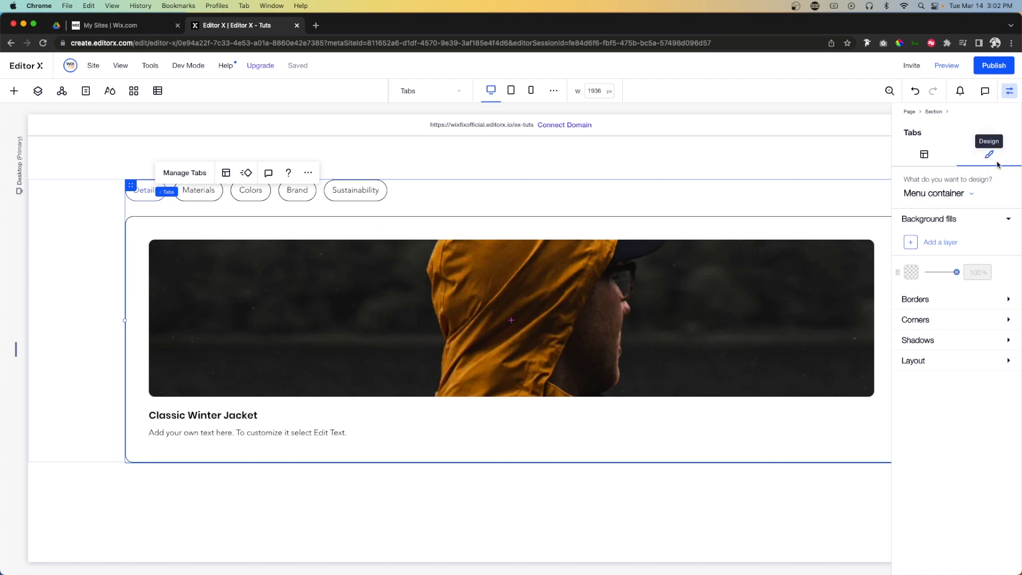
{"action": "left_click", "coordinate": [954, 197]}
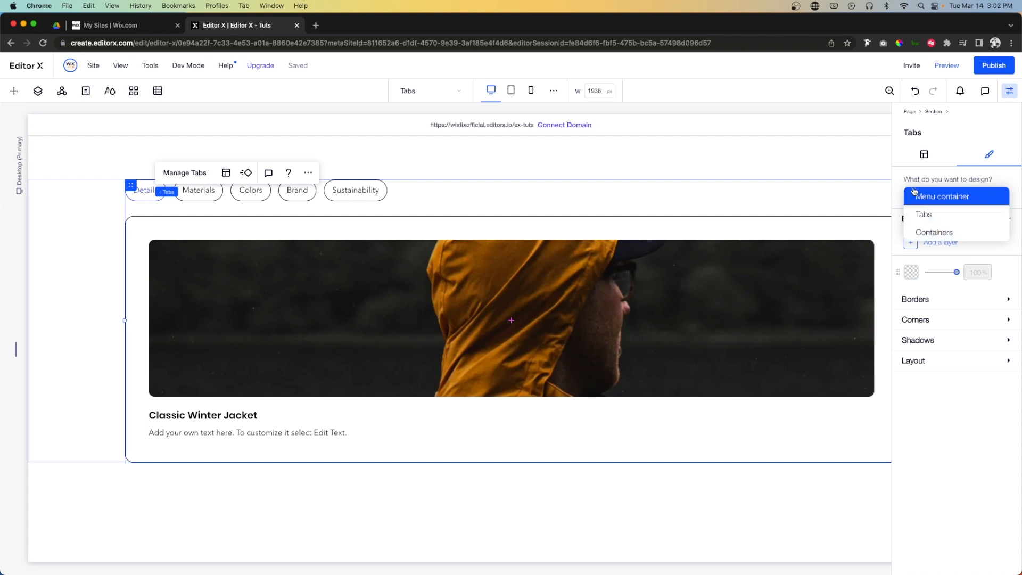
{"action": "left_click", "coordinate": [930, 198]}
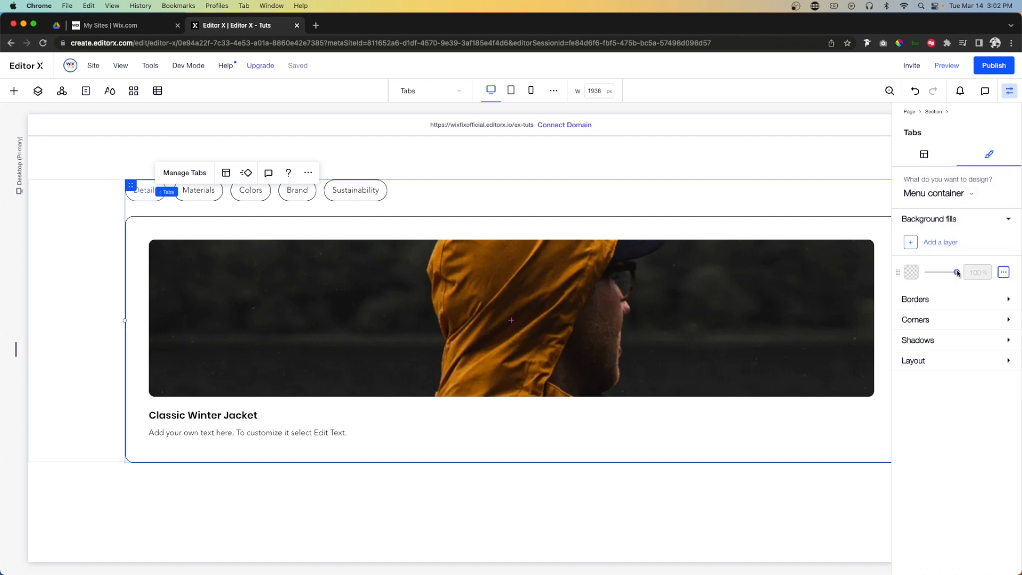
{"action": "left_click", "coordinate": [917, 299]}
{"action": "left_click", "coordinate": [934, 328]}
{"action": "type", "text": "1"}
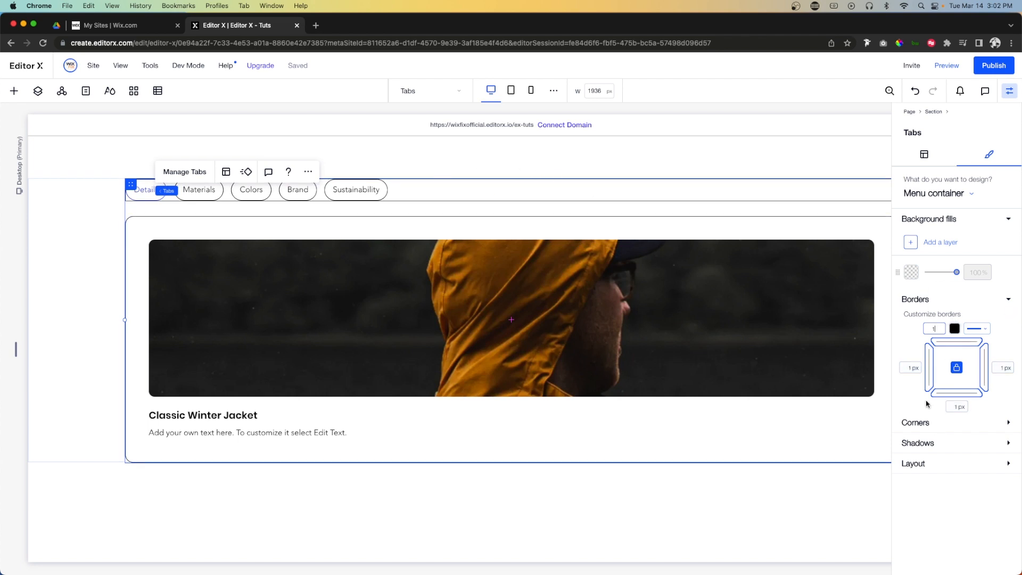
Set the menu container's padding to 20 px on all sides and its corner radius to 12 px
{"action": "left_click", "coordinate": [916, 423]}
{"action": "left_click", "coordinate": [914, 539]}
{"action": "scroll", "coordinate": [955, 501], "scroll_direction": "down", "scroll_amount": 3}
{"action": "left_click", "coordinate": [957, 491]}
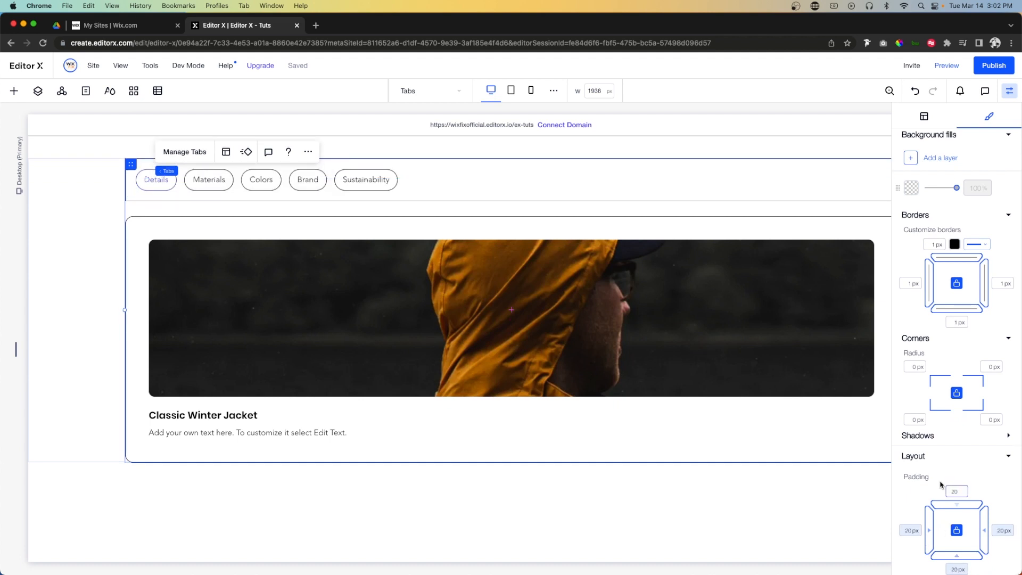
{"action": "left_click", "coordinate": [914, 365]}
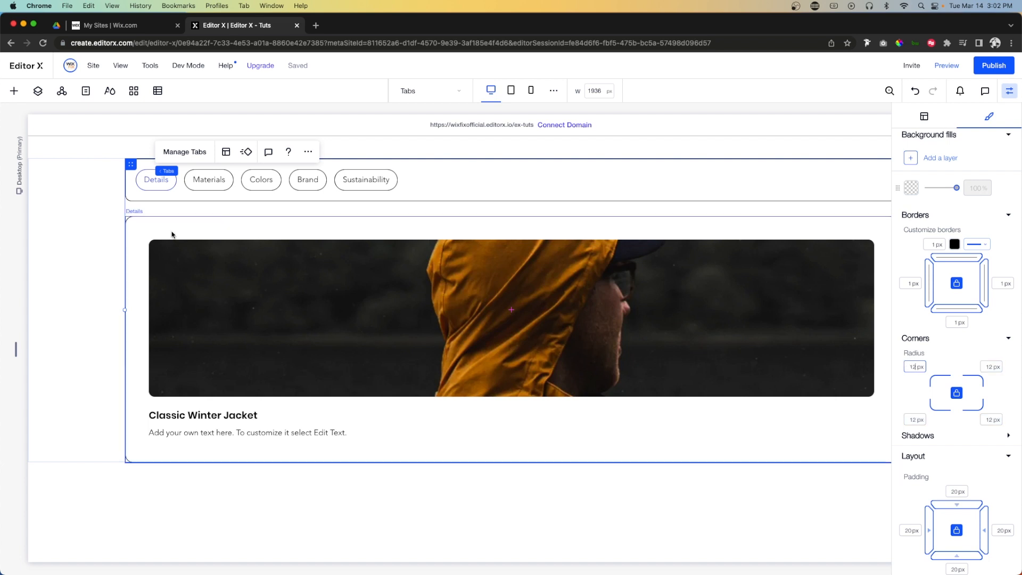
{"action": "left_click", "coordinate": [64, 245]}
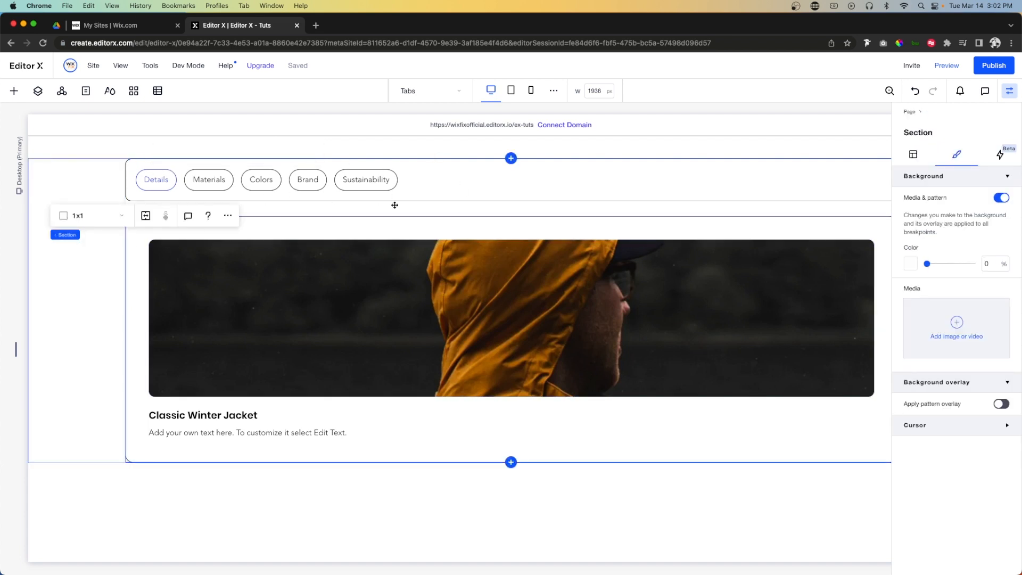
Reset the menu container's borders and padding to 0 px on all sides
{"action": "left_click", "coordinate": [582, 207]}
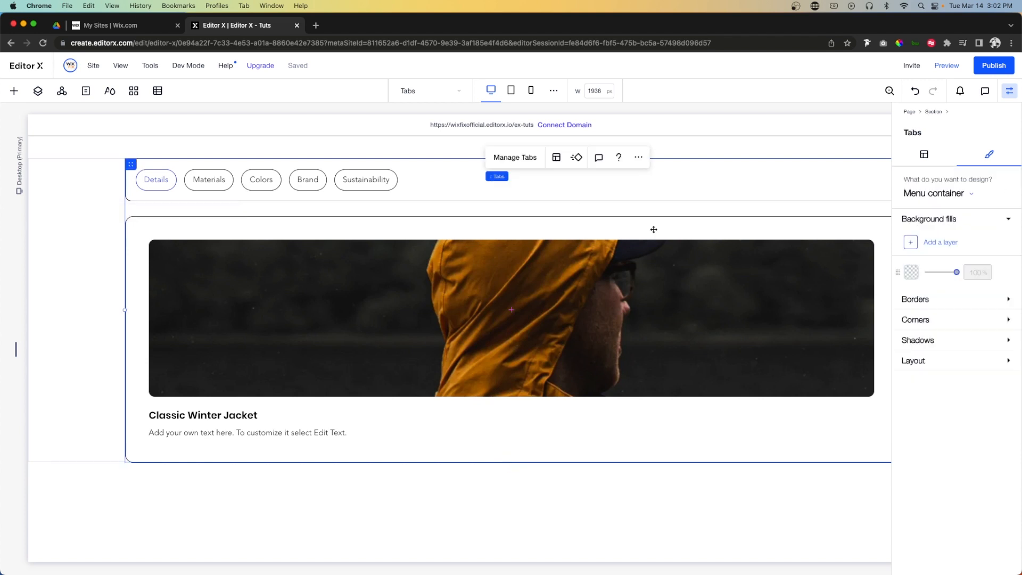
{"action": "left_click", "coordinate": [925, 301]}
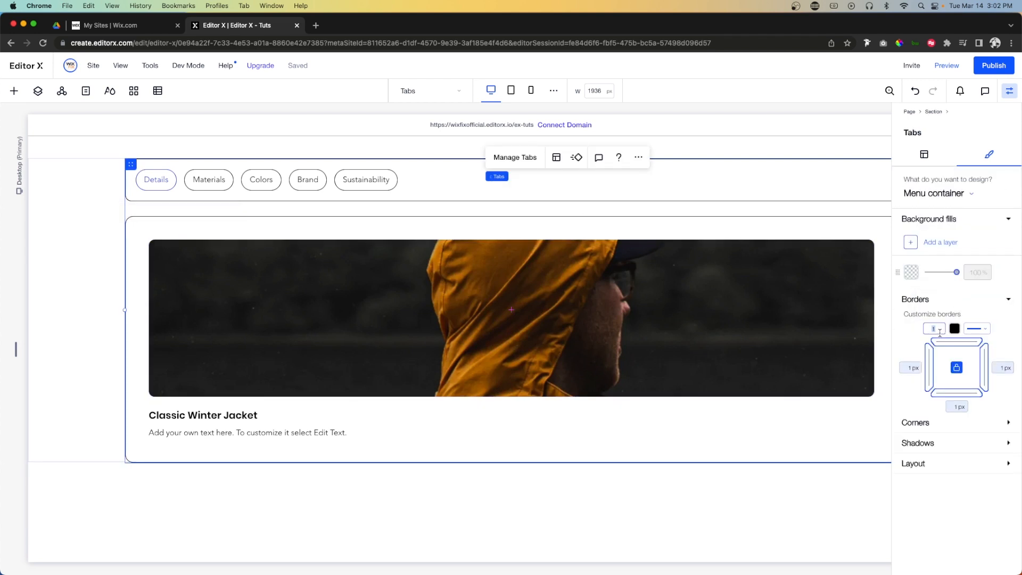
{"action": "type", "text": "0"}
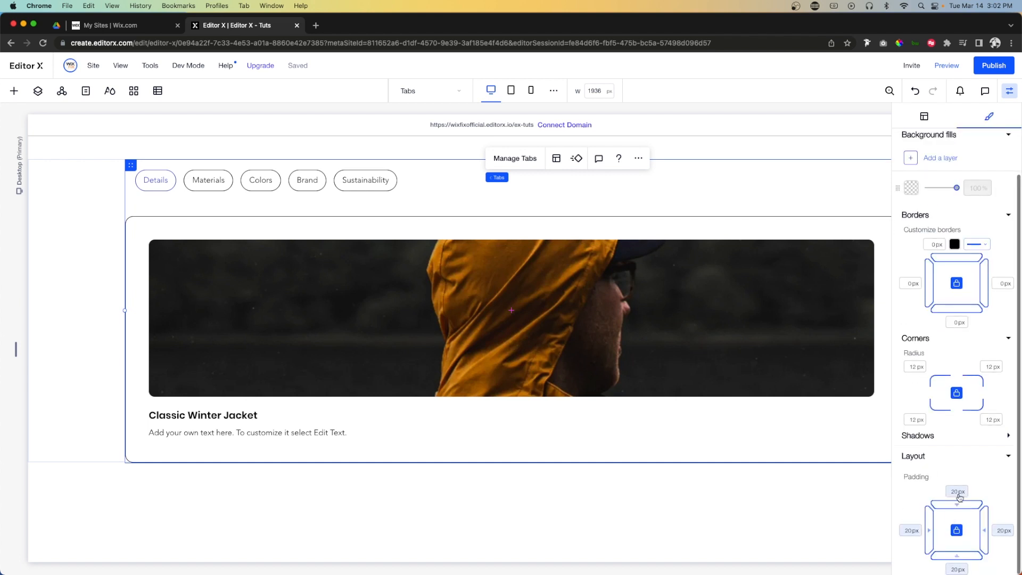
{"action": "left_click", "coordinate": [959, 490]}
{"action": "type", "text": "0"}
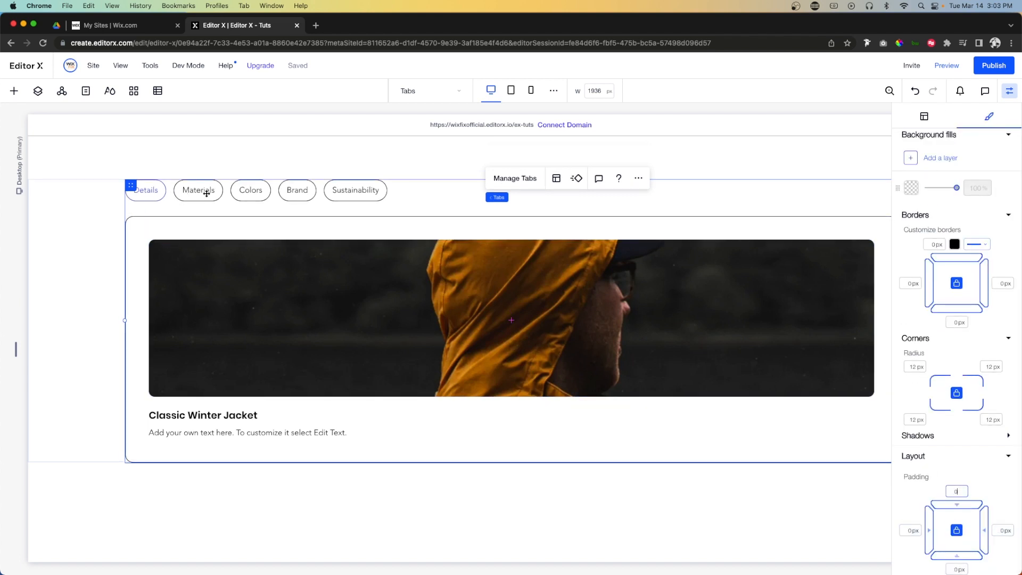
{"action": "scroll", "coordinate": [932, 191], "scroll_direction": "up", "scroll_amount": 3}
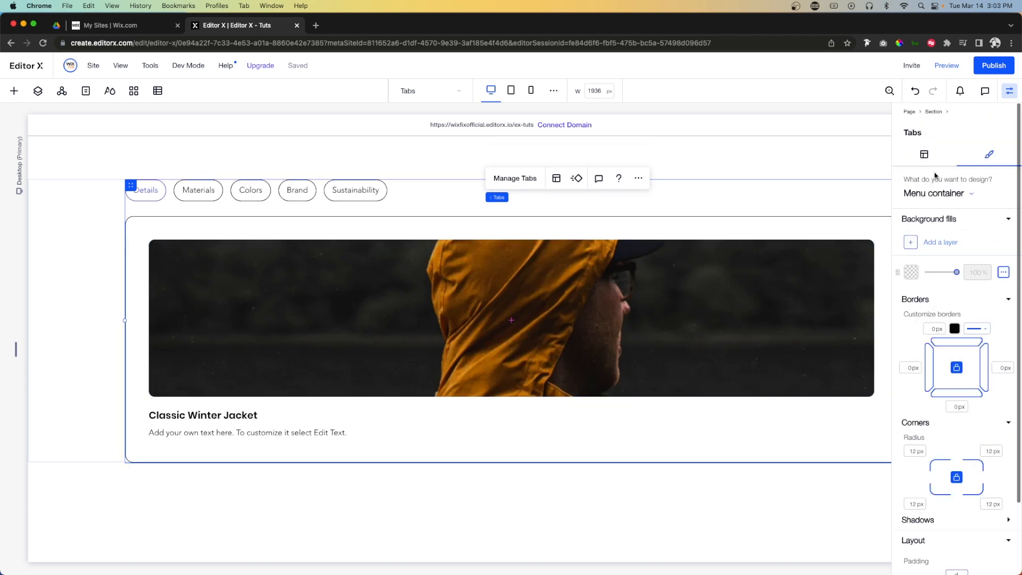
Examine the tabs' design options for the Regular and Hover states, including hover text, and open the design settings for Containers
{"action": "left_click", "coordinate": [932, 199]}
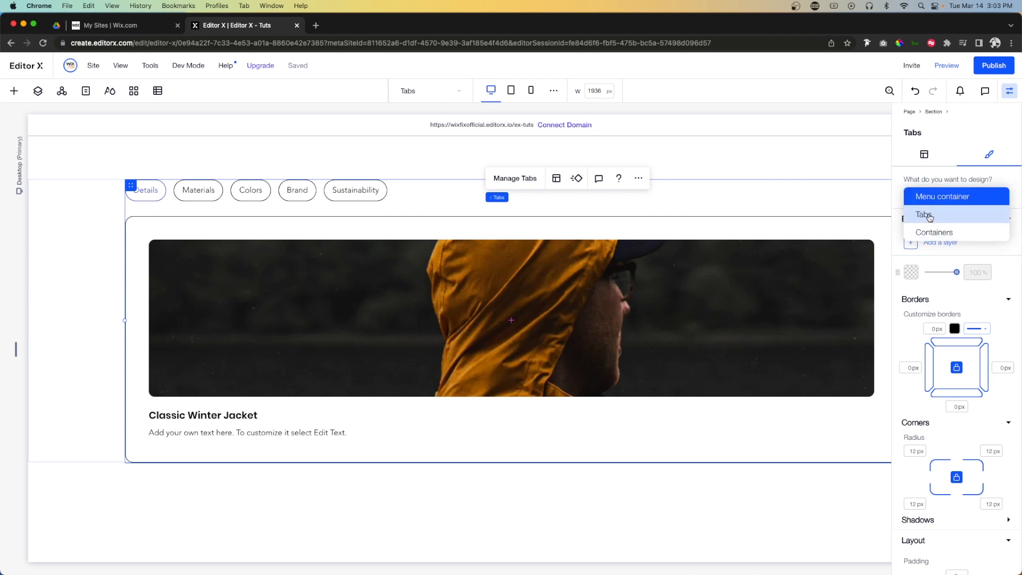
{"action": "left_click", "coordinate": [929, 216]}
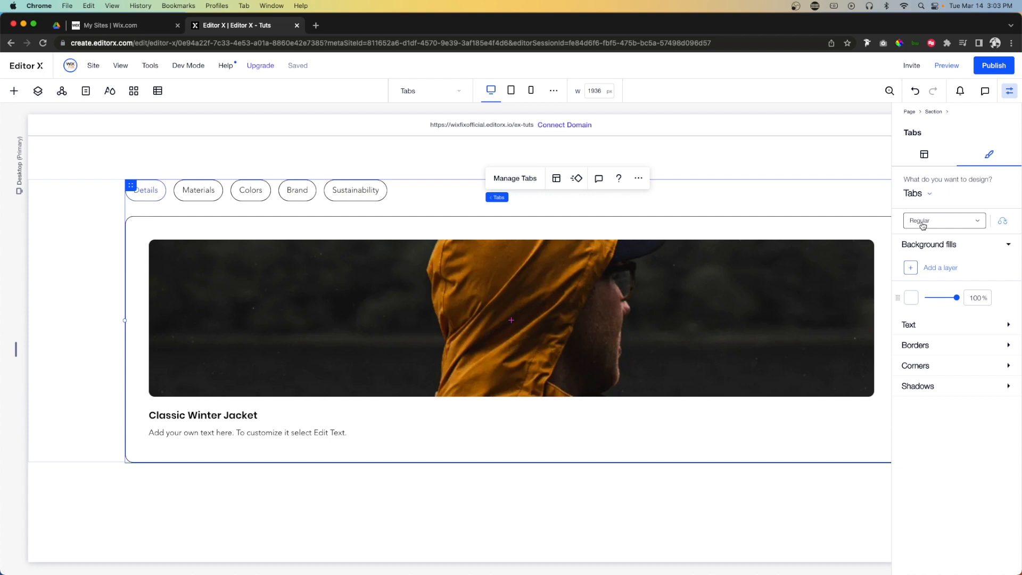
{"action": "left_click", "coordinate": [923, 224]}
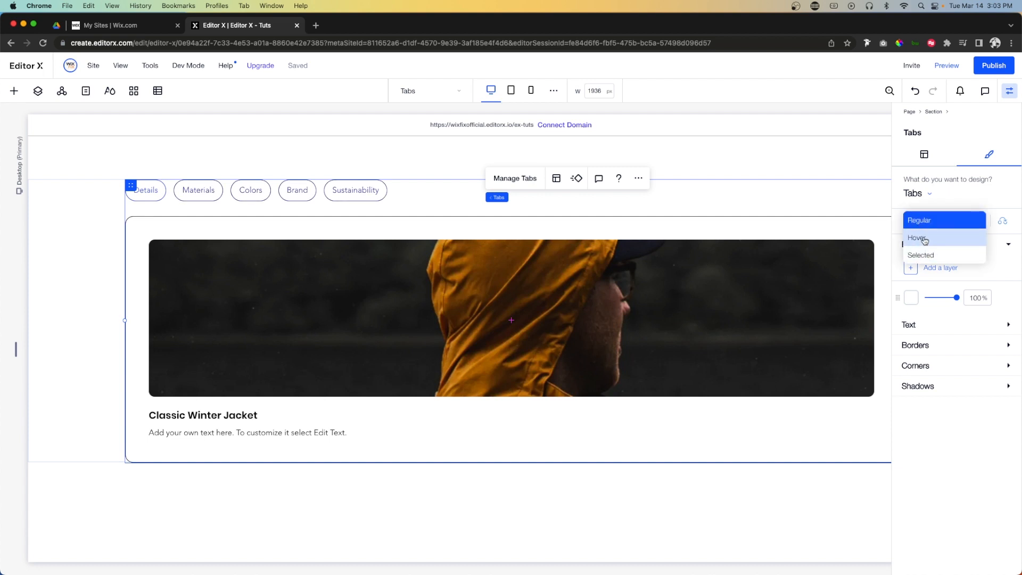
{"action": "left_click", "coordinate": [924, 240]}
{"action": "left_click", "coordinate": [917, 328]}
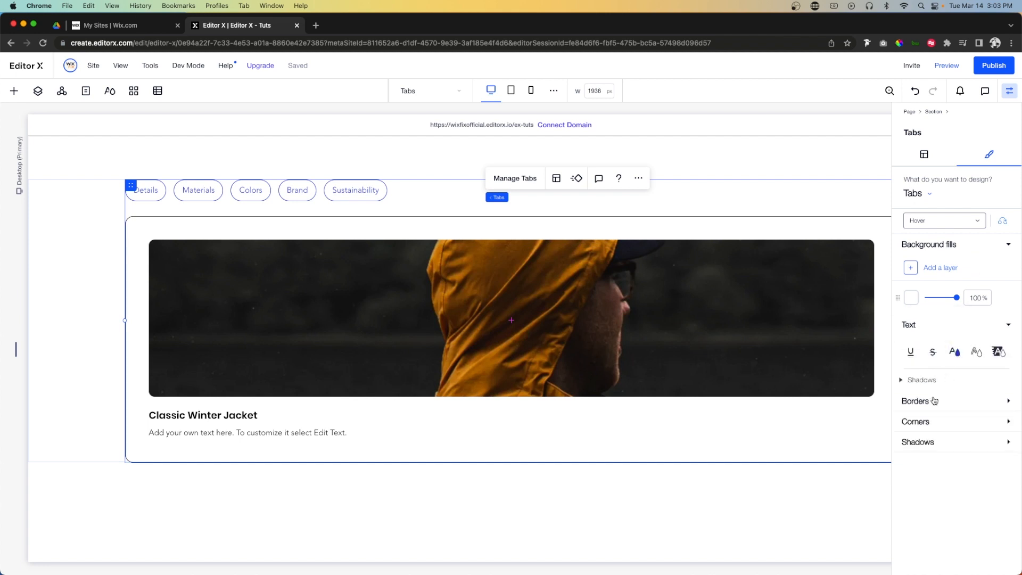
{"action": "left_click", "coordinate": [921, 195]}
{"action": "left_click", "coordinate": [921, 212]}
{"action": "left_click", "coordinate": [937, 221]}
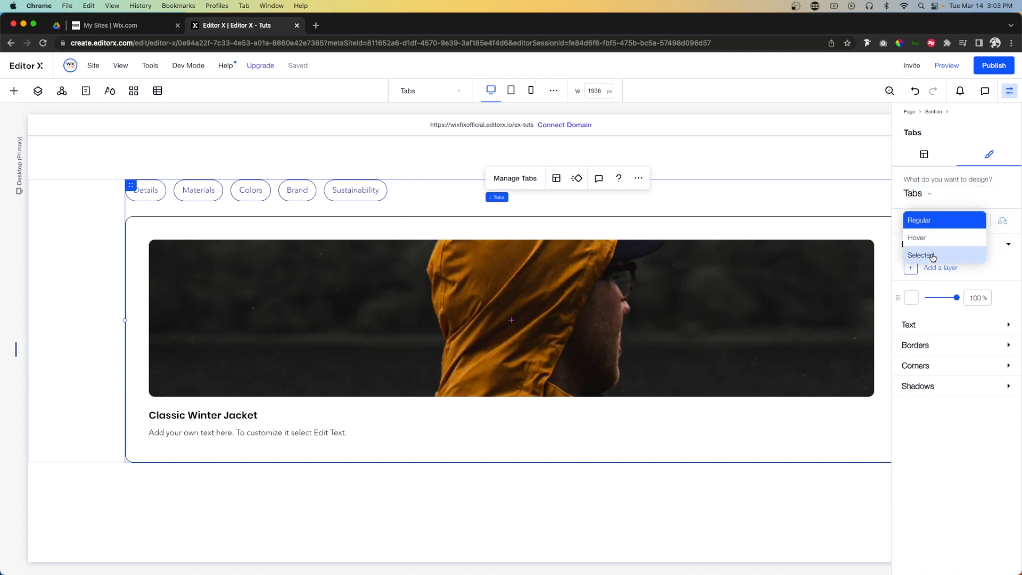
{"action": "left_click", "coordinate": [900, 274]}
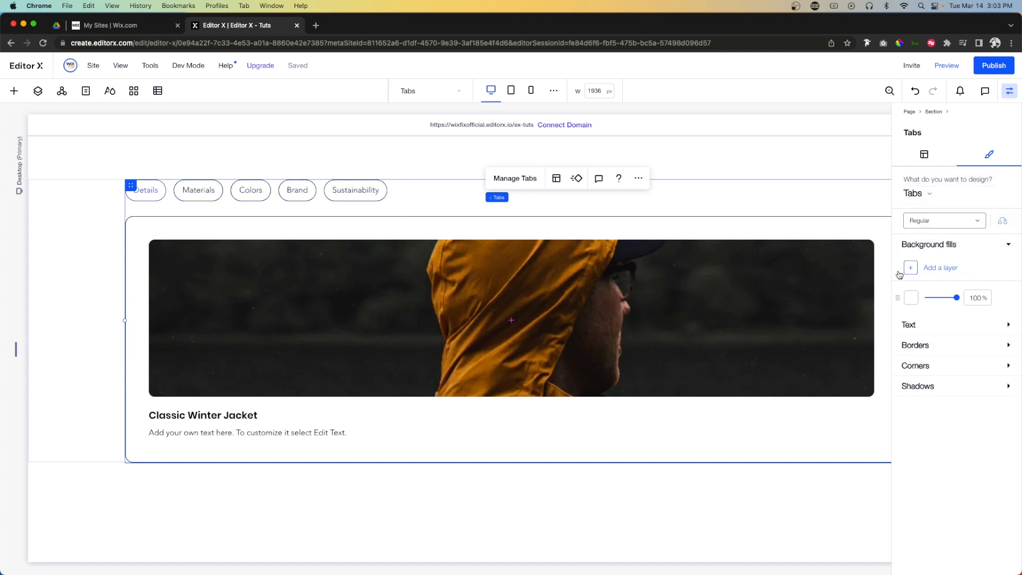
{"action": "left_click", "coordinate": [919, 194]}
{"action": "left_click", "coordinate": [932, 237]}
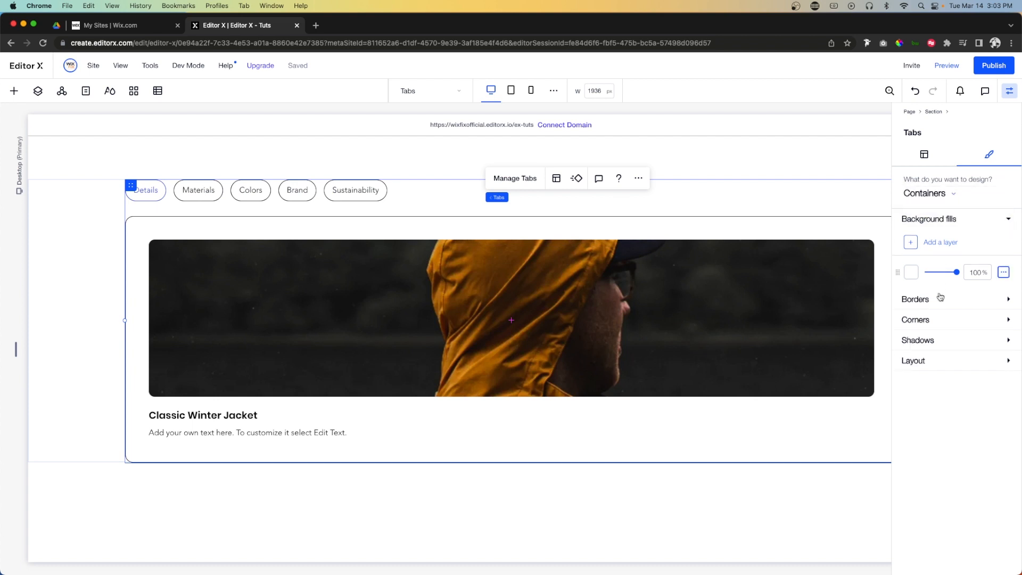